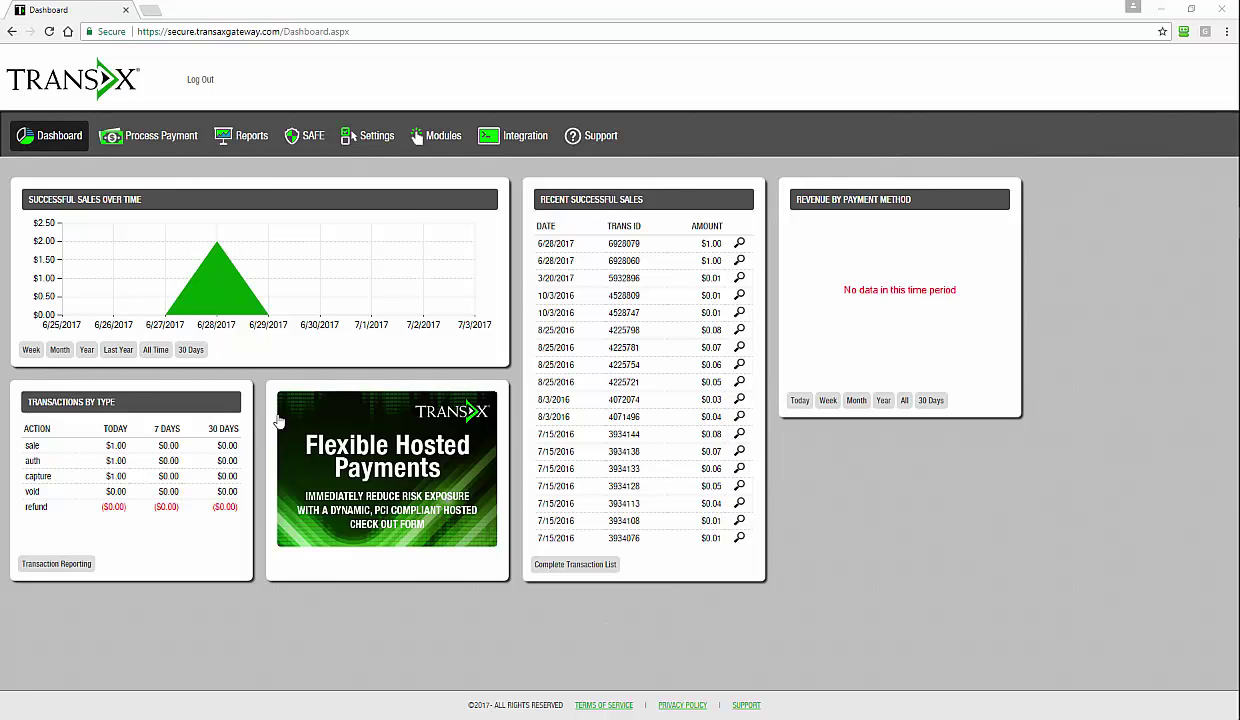
# - Run the Activity Report for 6/27/2017 to 6/28/2017 and open the approved auth volume for 6/28/2017
pyautogui.moveTo(237, 140)
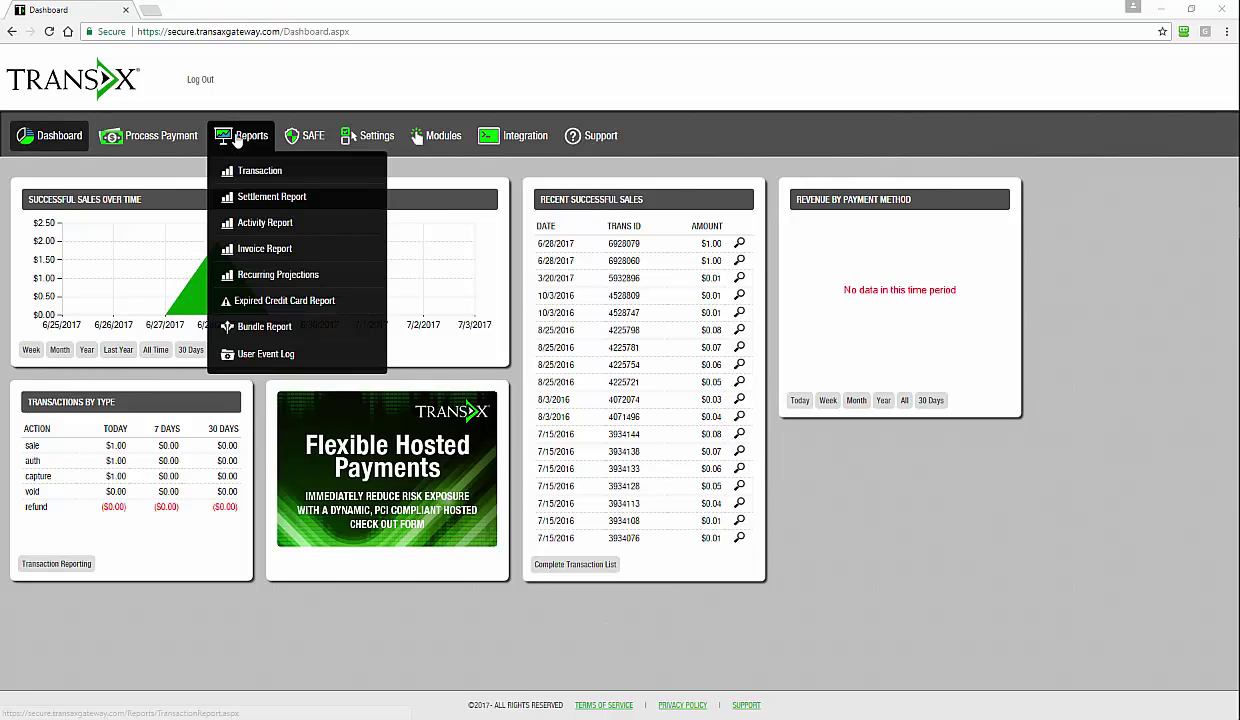
pyautogui.click(323, 227)
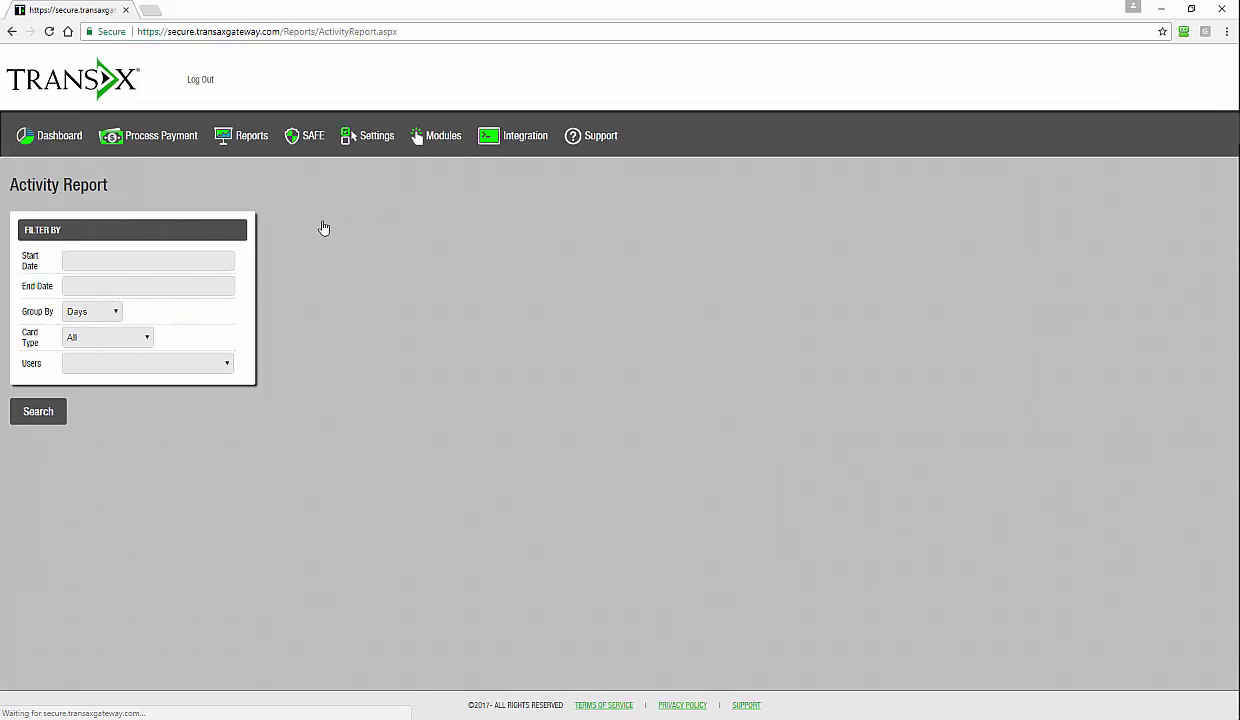
pyautogui.click(131, 261)
pyautogui.click(110, 362)
pyautogui.click(89, 288)
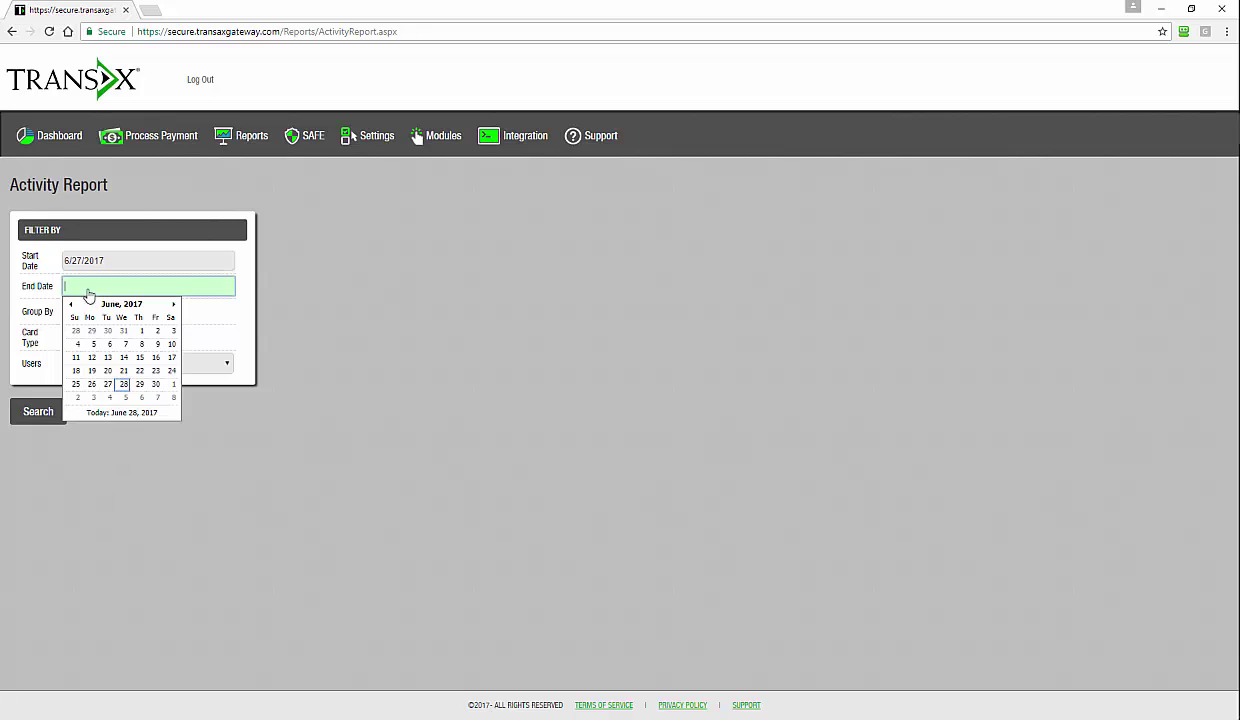
pyautogui.click(124, 385)
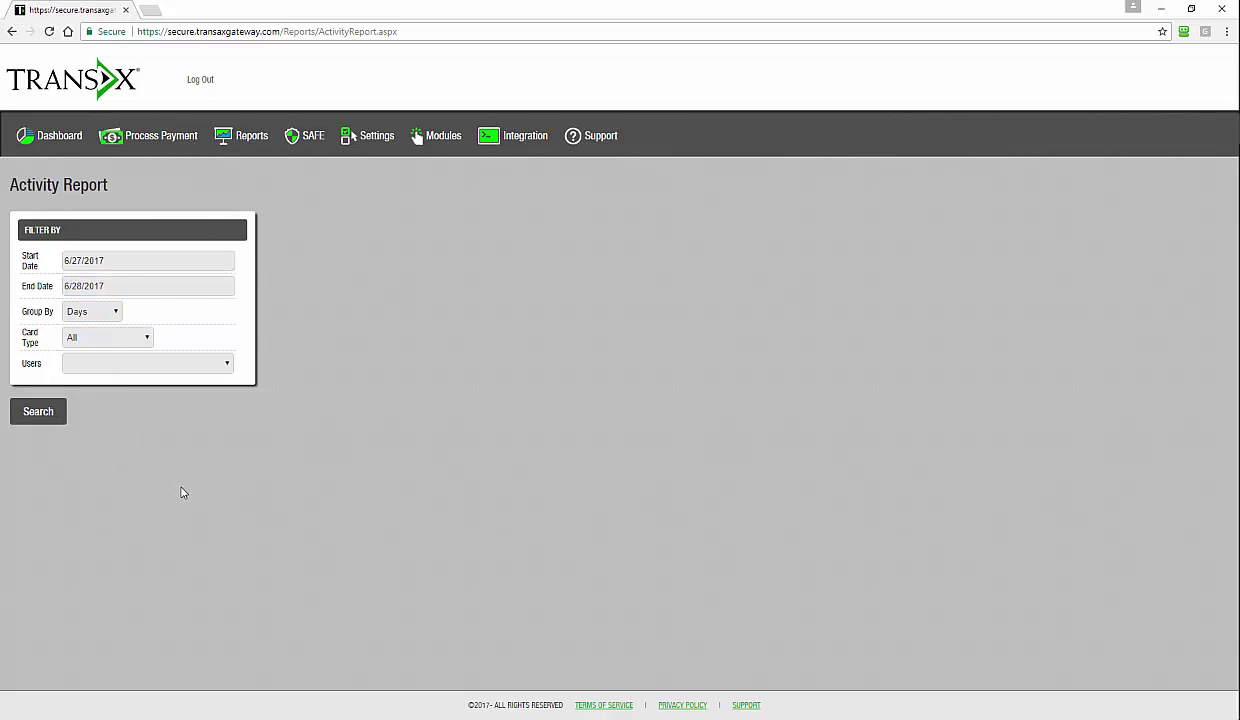
pyautogui.click(55, 420)
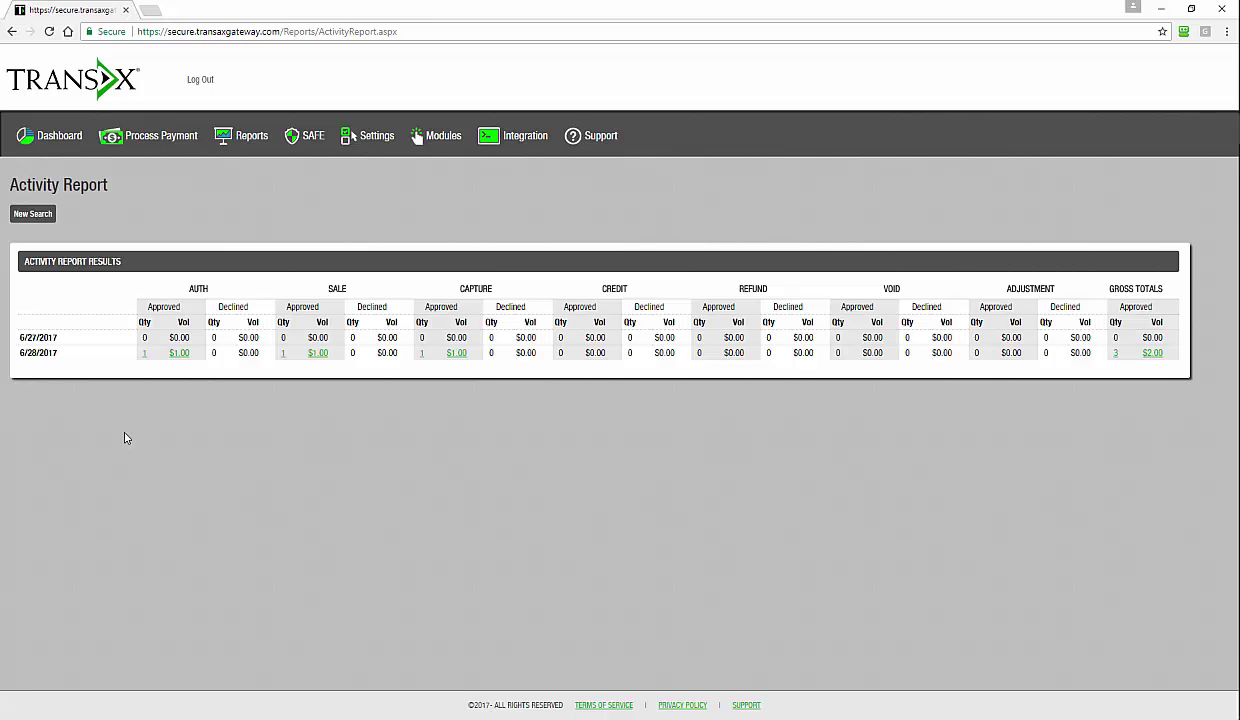
pyautogui.click(179, 358)
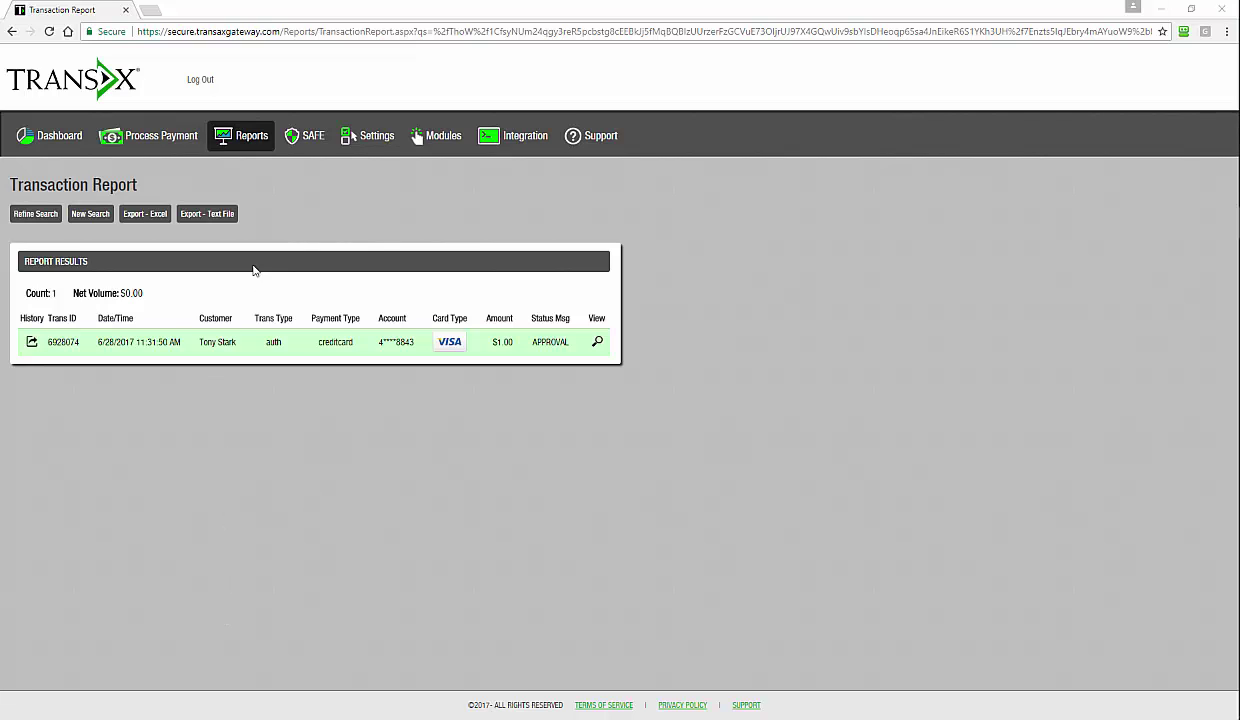
# - Run the Settlement Report grouped by days for 6/27/2017 to 6/28/2017
pyautogui.moveTo(240, 140)
pyautogui.click(258, 198)
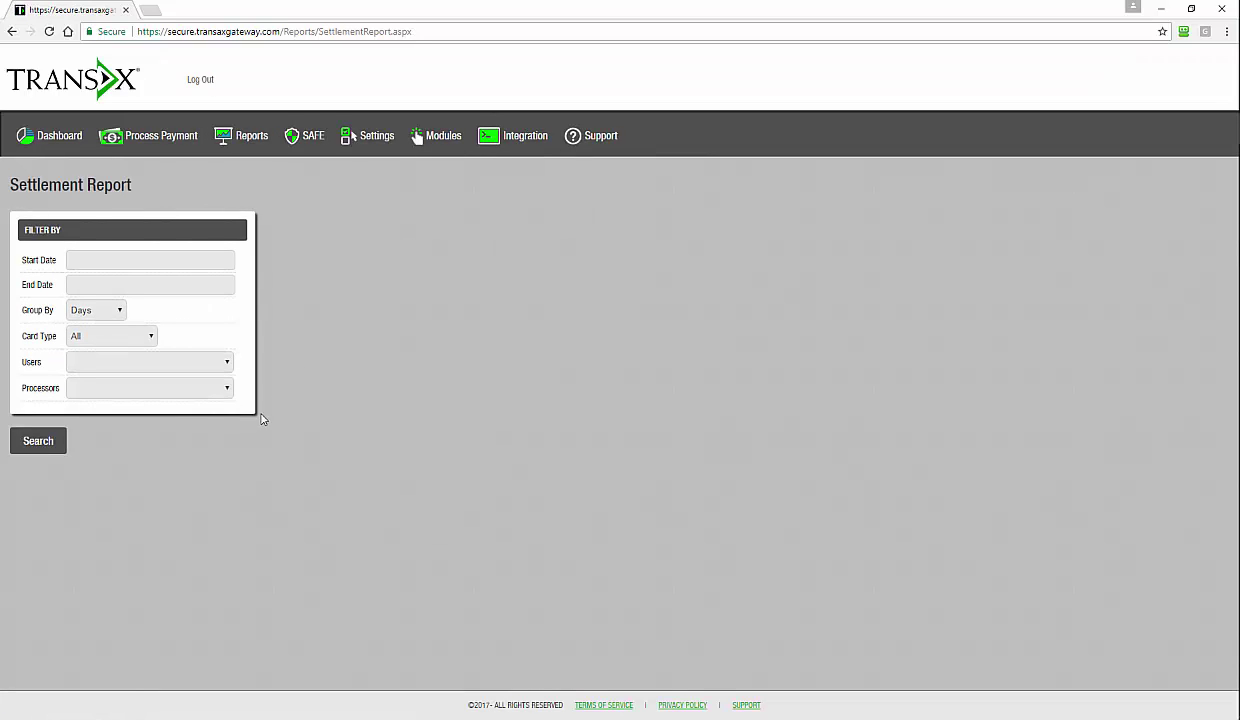
pyautogui.click(96, 262)
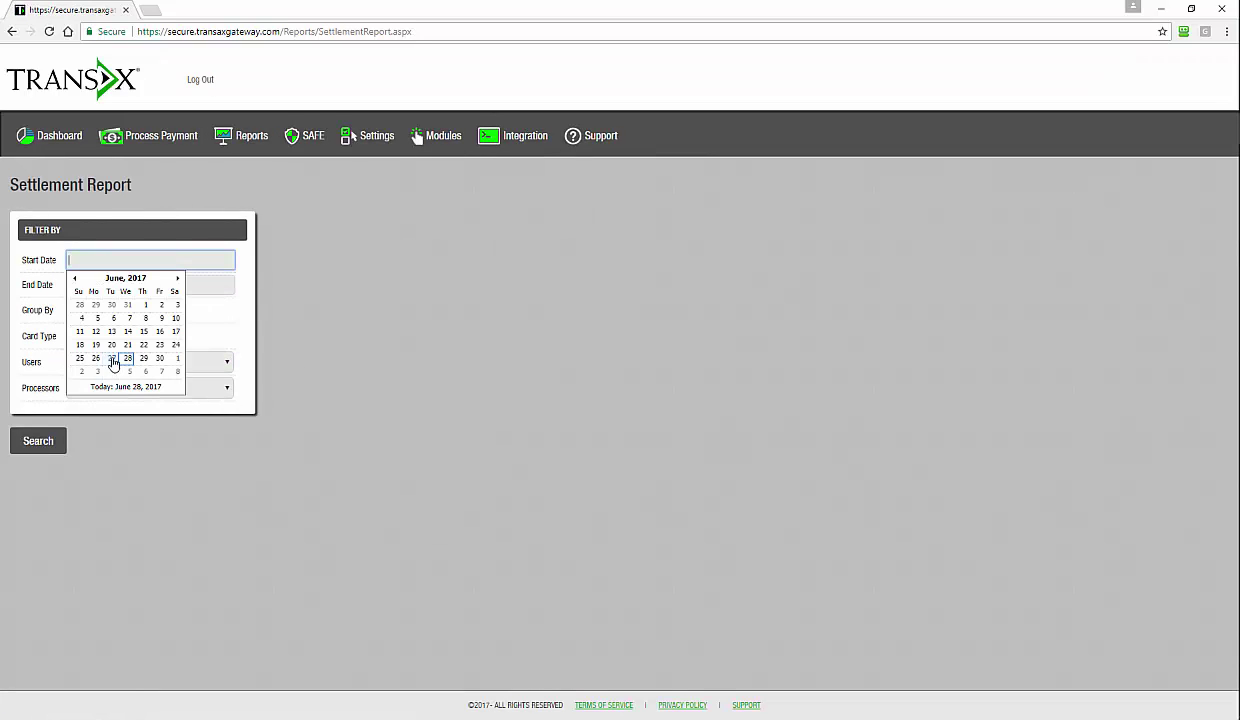
pyautogui.click(112, 357)
pyautogui.click(105, 287)
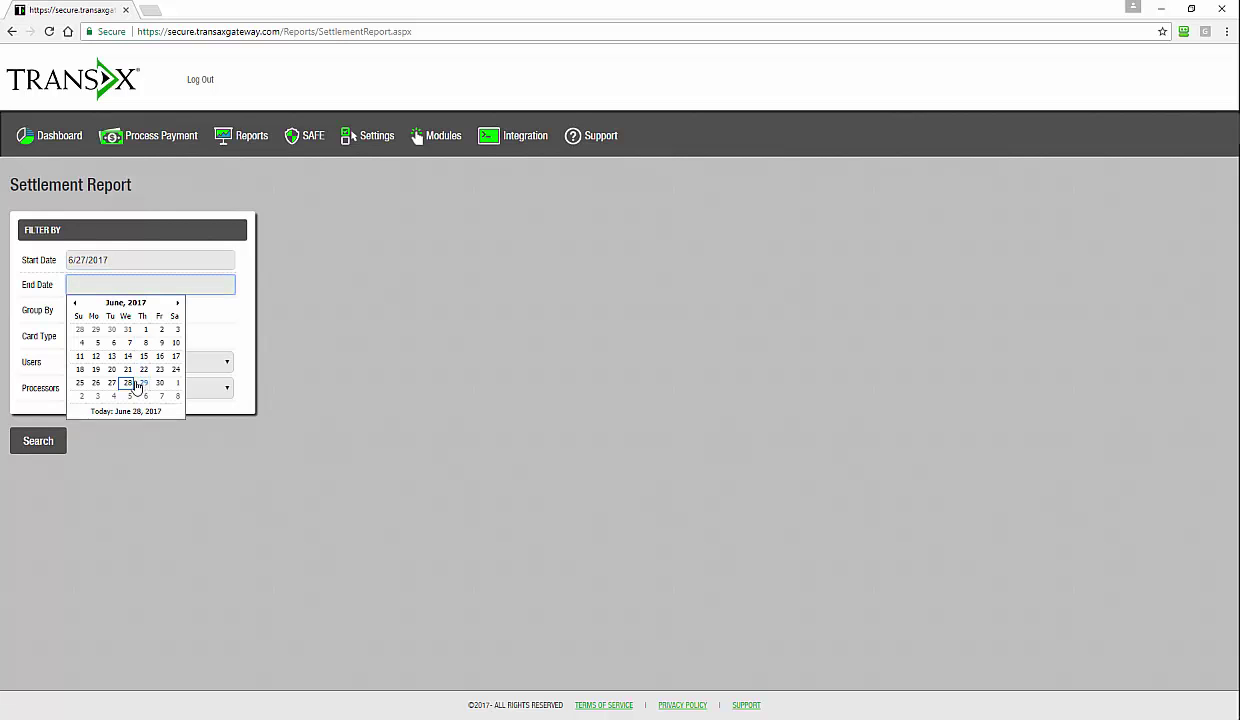
pyautogui.click(129, 383)
pyautogui.click(25, 443)
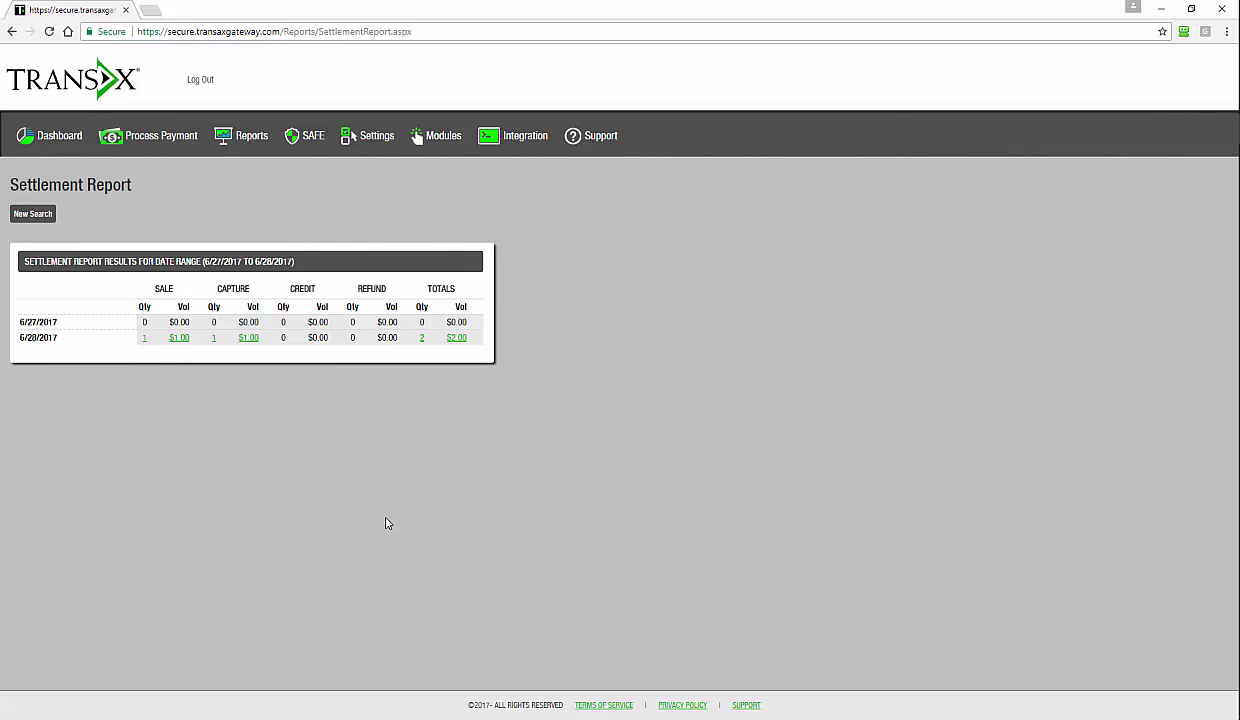
# - Run a detail Settlement Report grouped by card type for 6/27/2017 to 6/28/2017 and check the total transaction count
pyautogui.moveTo(248, 142)
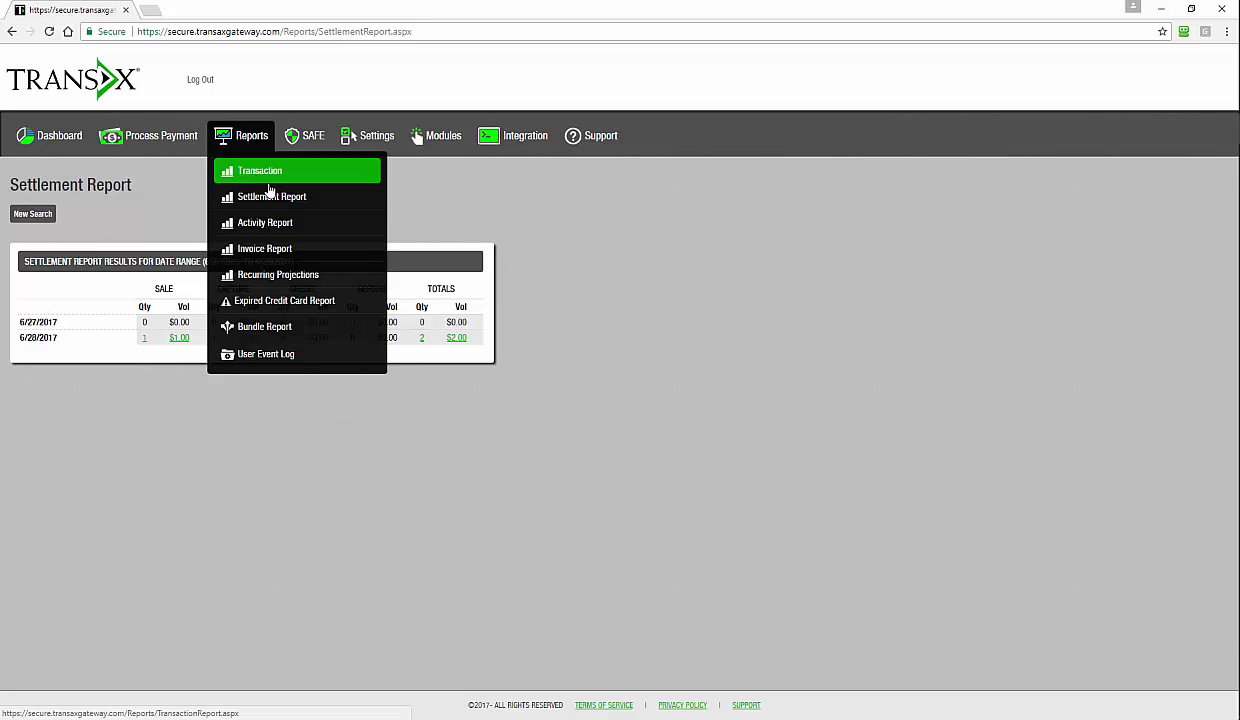
pyautogui.click(295, 198)
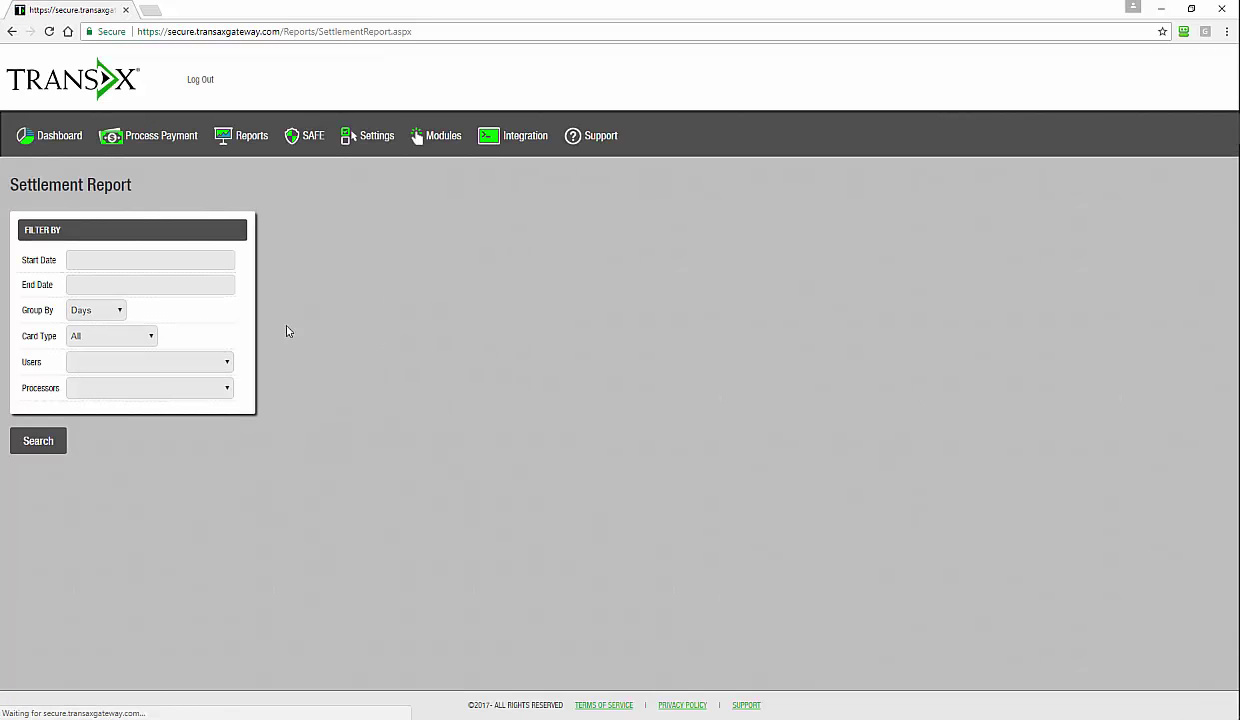
pyautogui.click(122, 262)
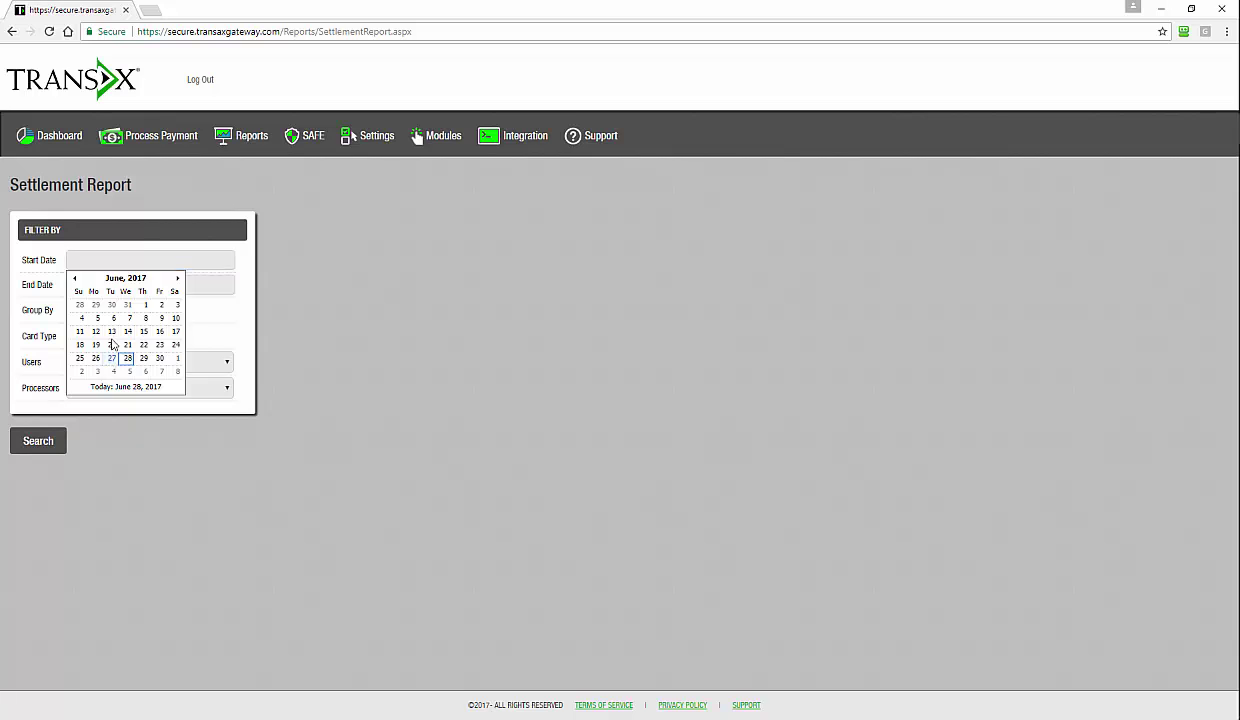
pyautogui.click(111, 357)
pyautogui.click(100, 285)
pyautogui.click(127, 382)
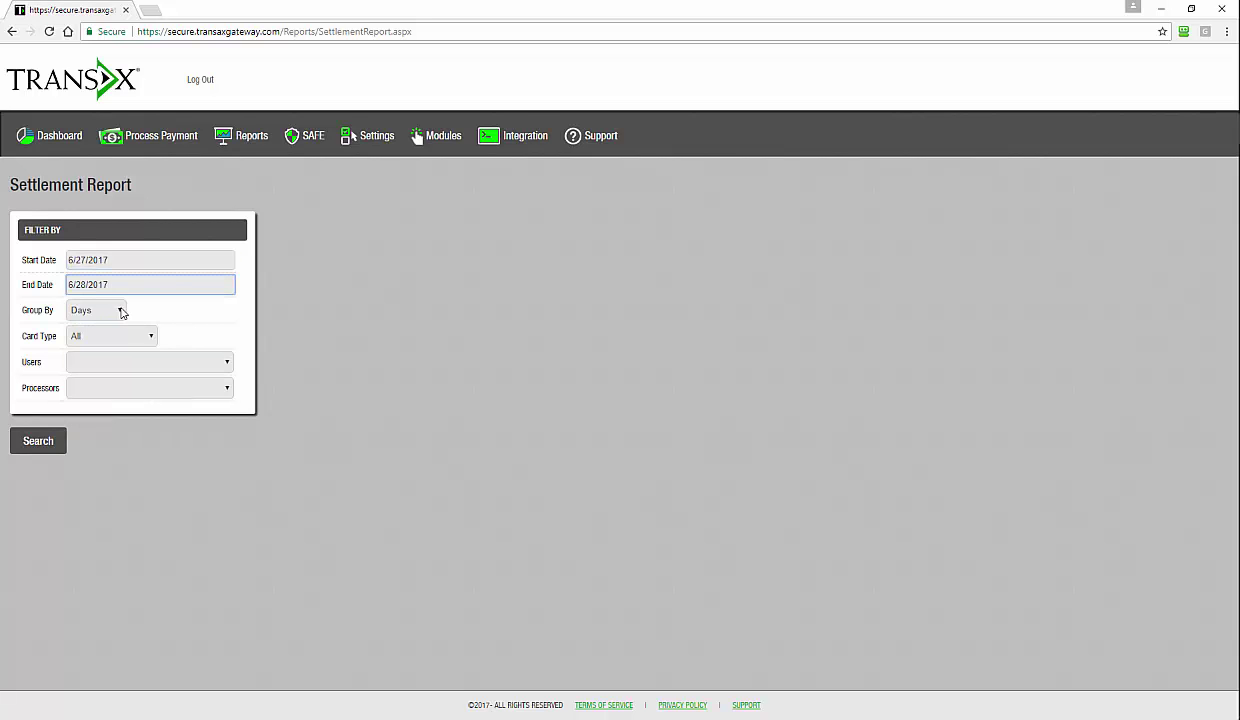
pyautogui.click(122, 311)
pyautogui.click(120, 356)
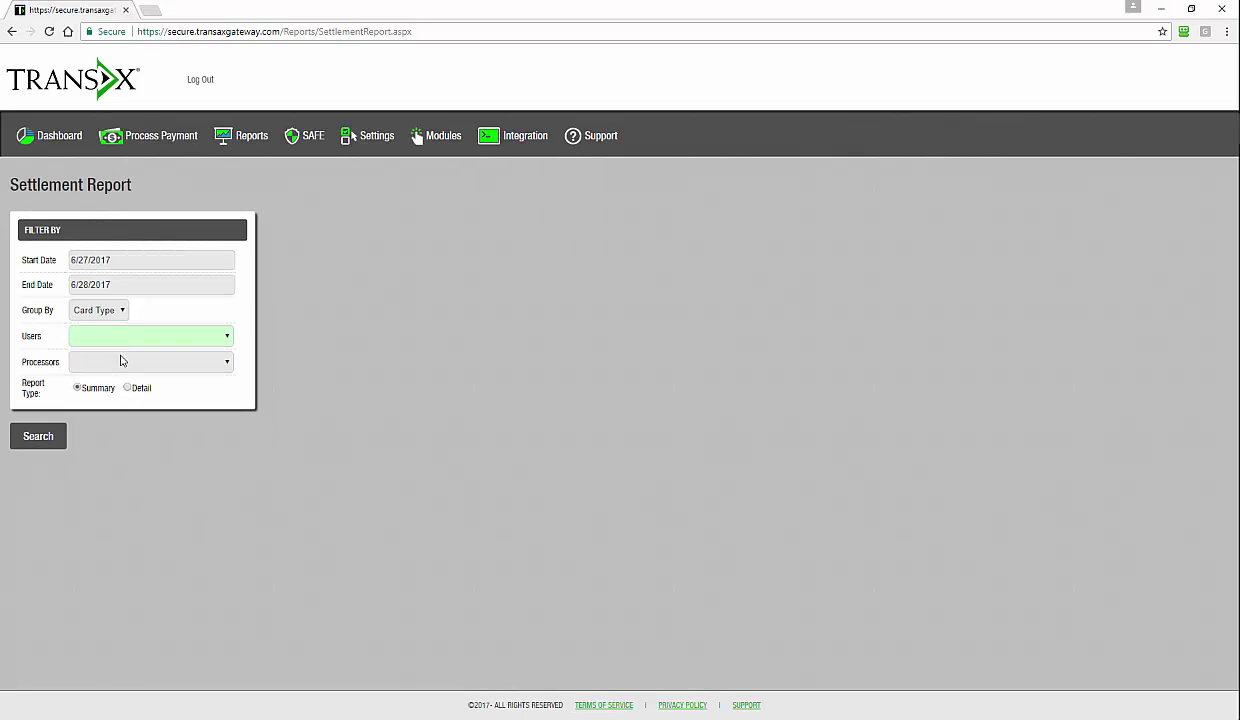
pyautogui.click(127, 388)
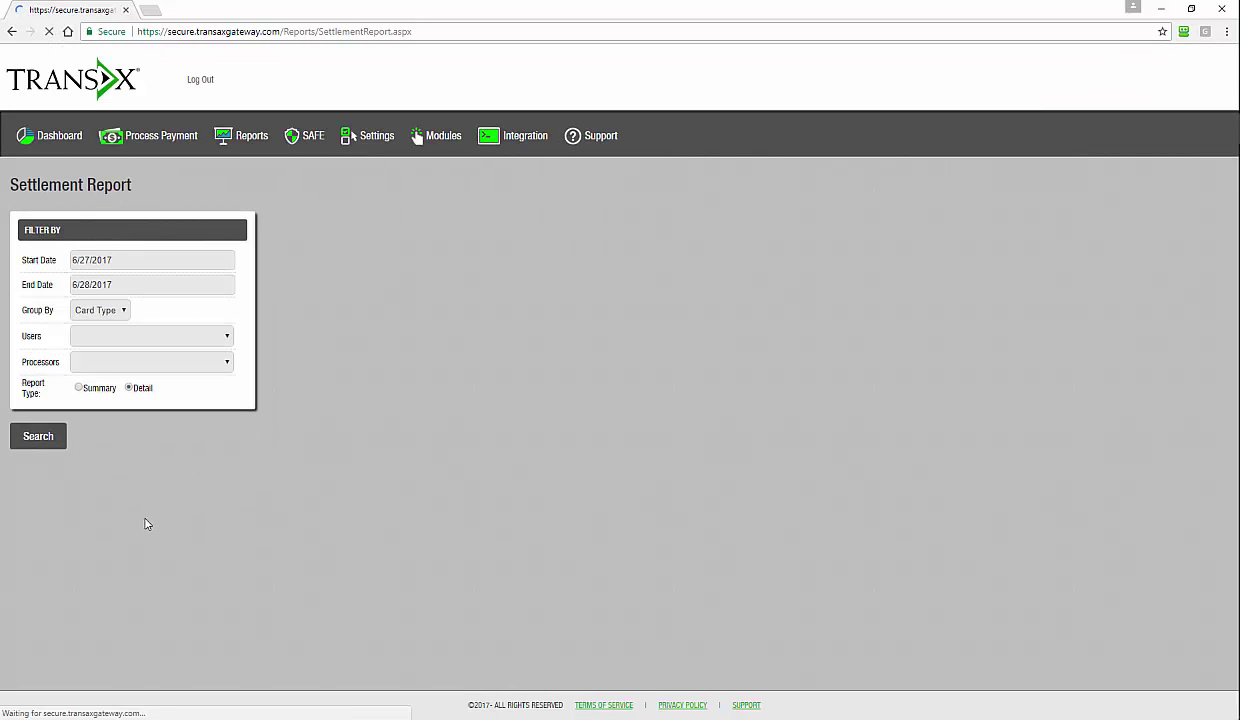
pyautogui.click(42, 440)
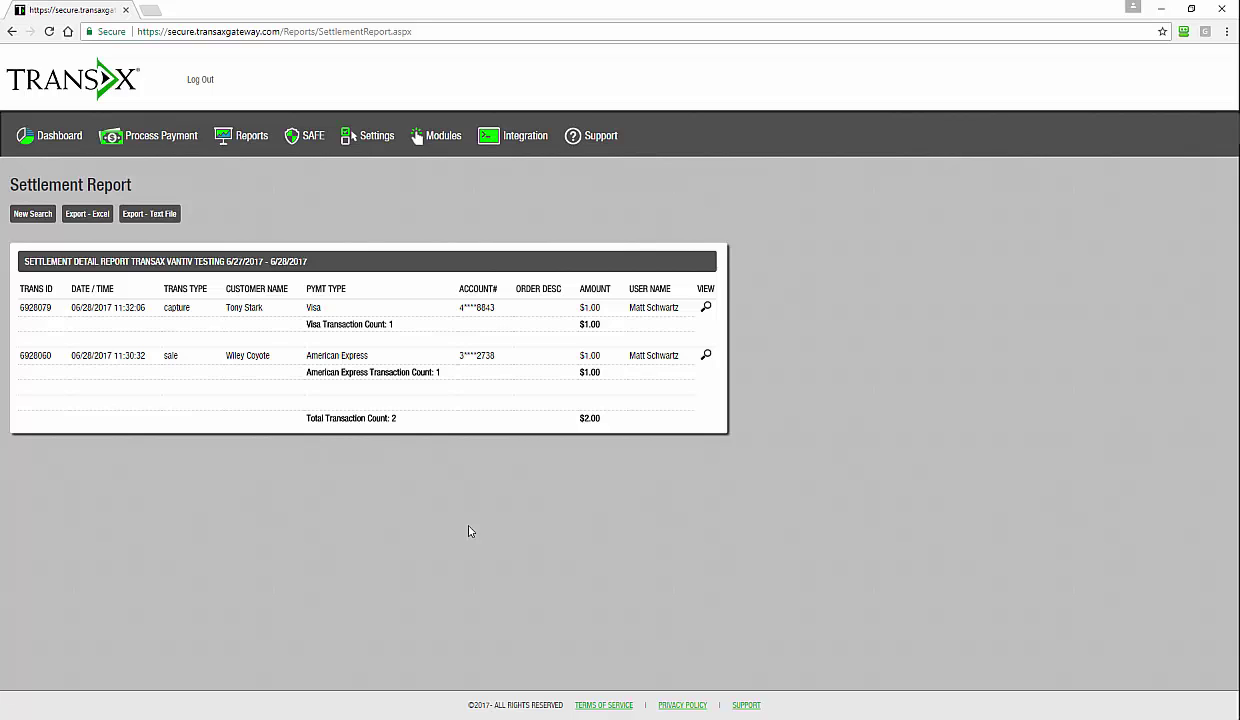
pyautogui.moveTo(307, 418); pyautogui.dragTo(399, 424)
pyautogui.click(424, 408)
# - Open the Transaction Report search filters
pyautogui.moveTo(220, 152)
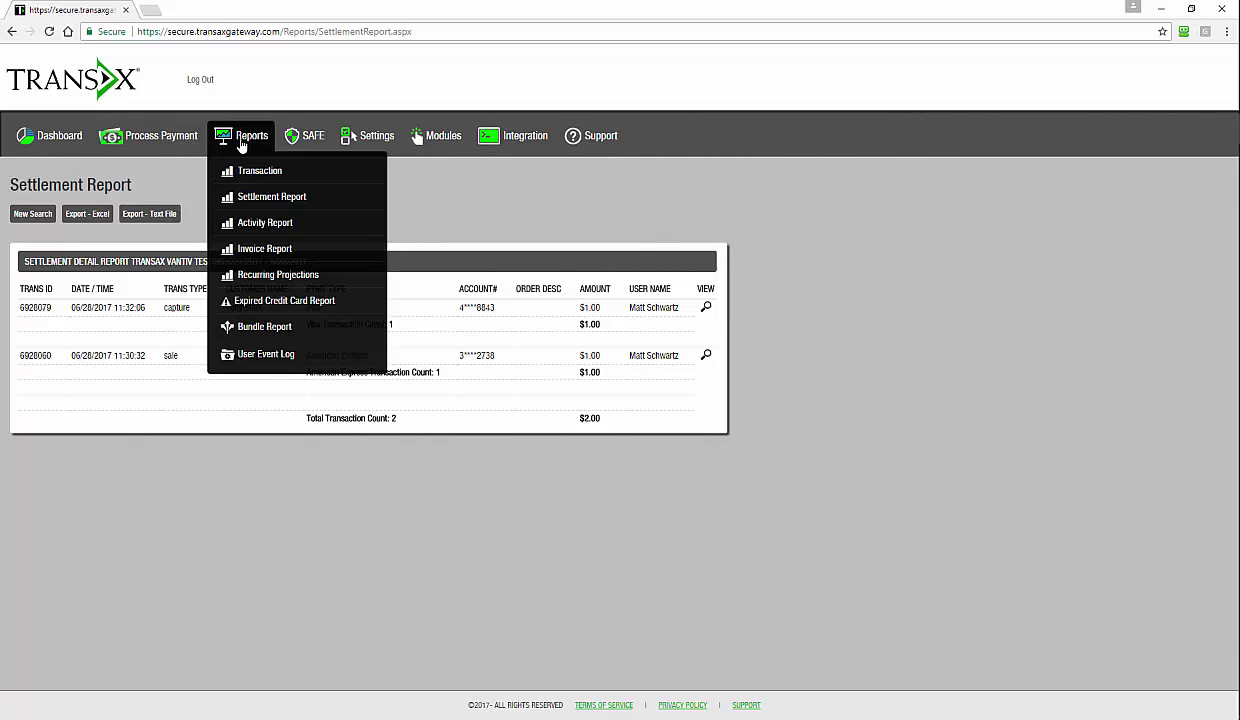
pyautogui.click(287, 176)
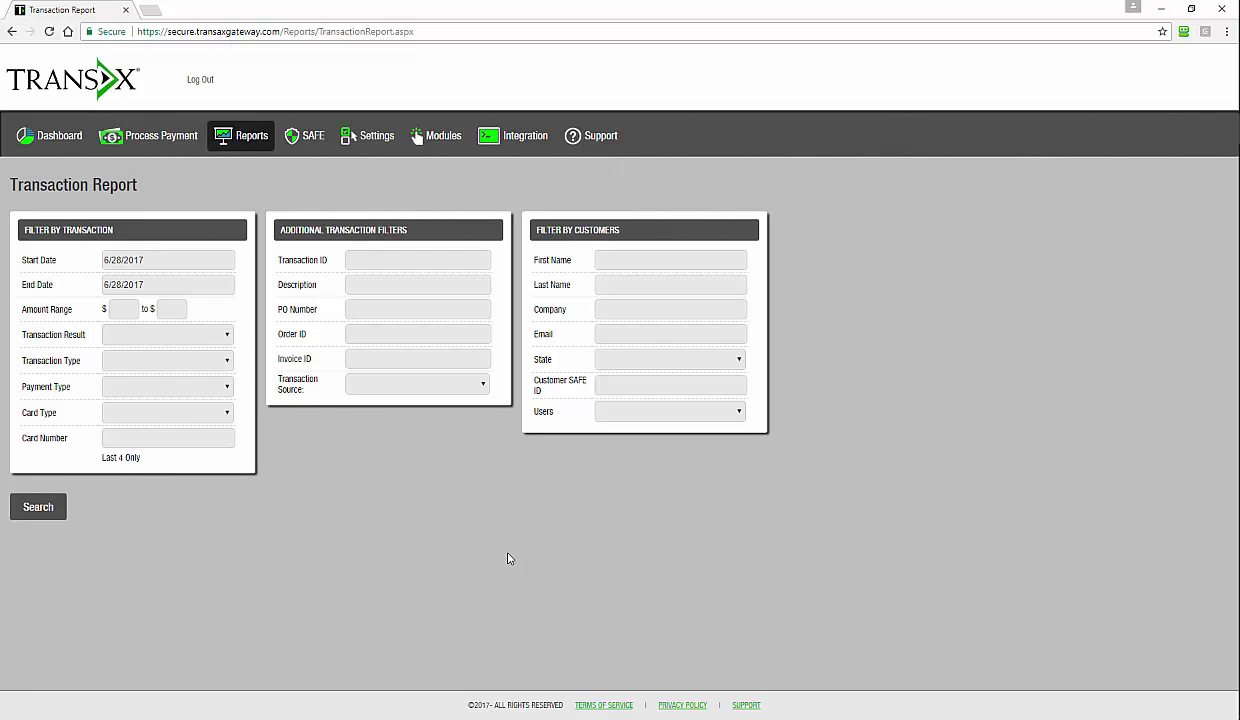
pyautogui.click(218, 360)
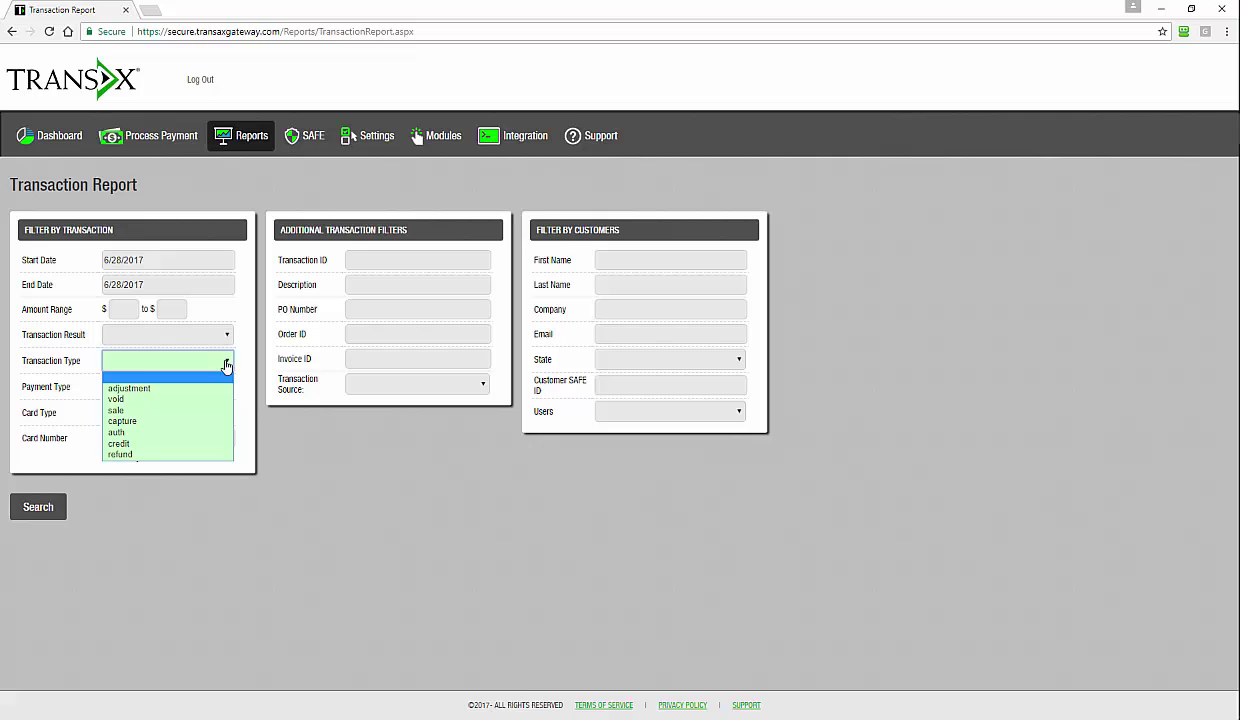
pyautogui.click(183, 411)
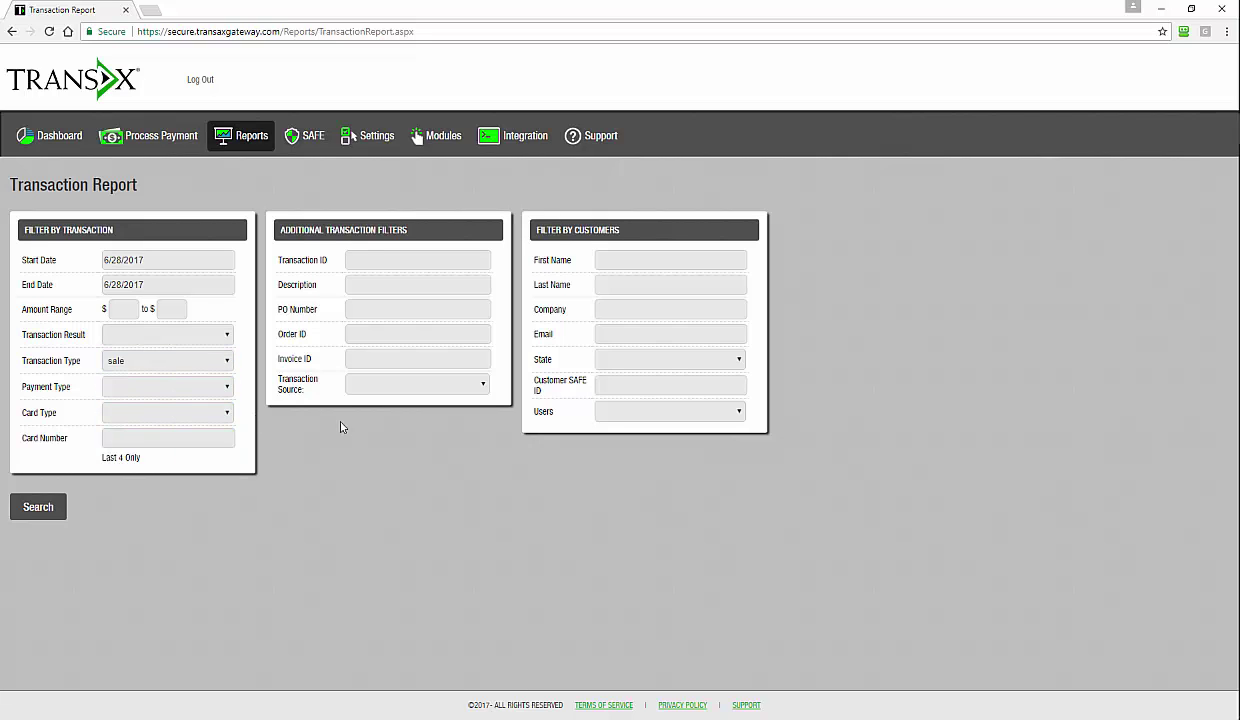
pyautogui.click(366, 394)
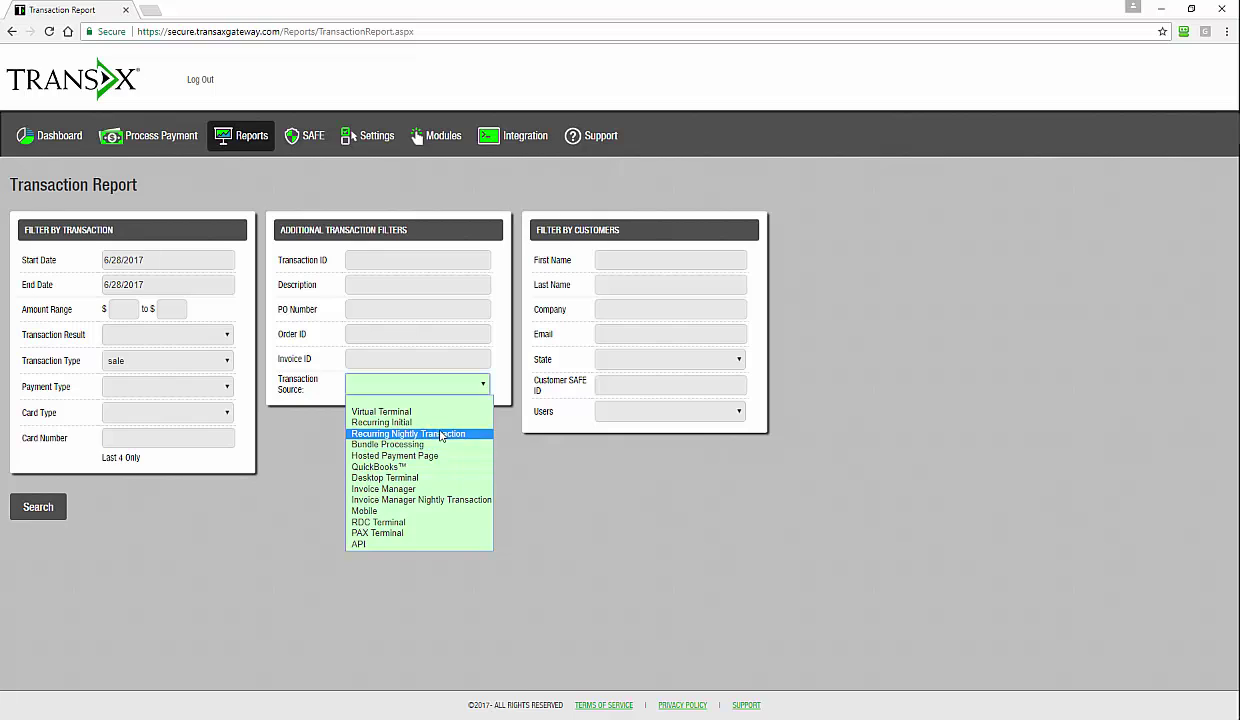
pyautogui.click(548, 484)
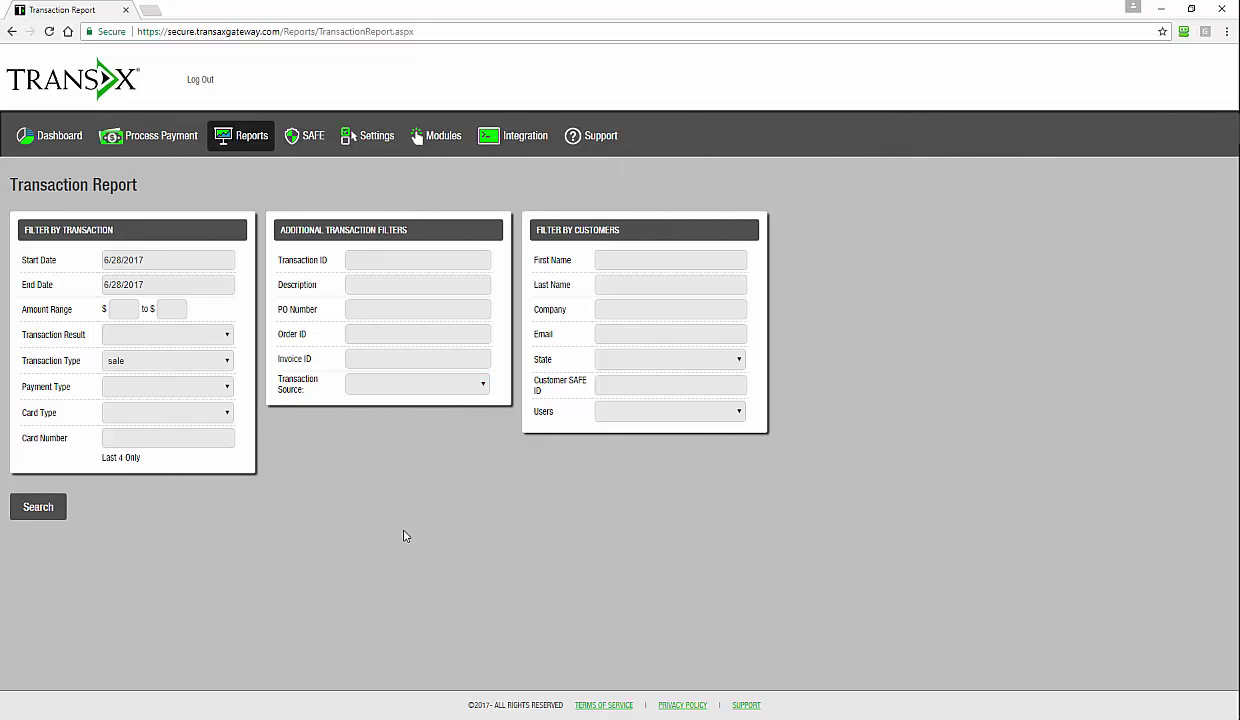
pyautogui.click(209, 362)
pyautogui.click(215, 378)
# - Search the Transaction Report for 6/28/2017 with no transaction type filter and check the failed sale's customer
pyautogui.click(45, 507)
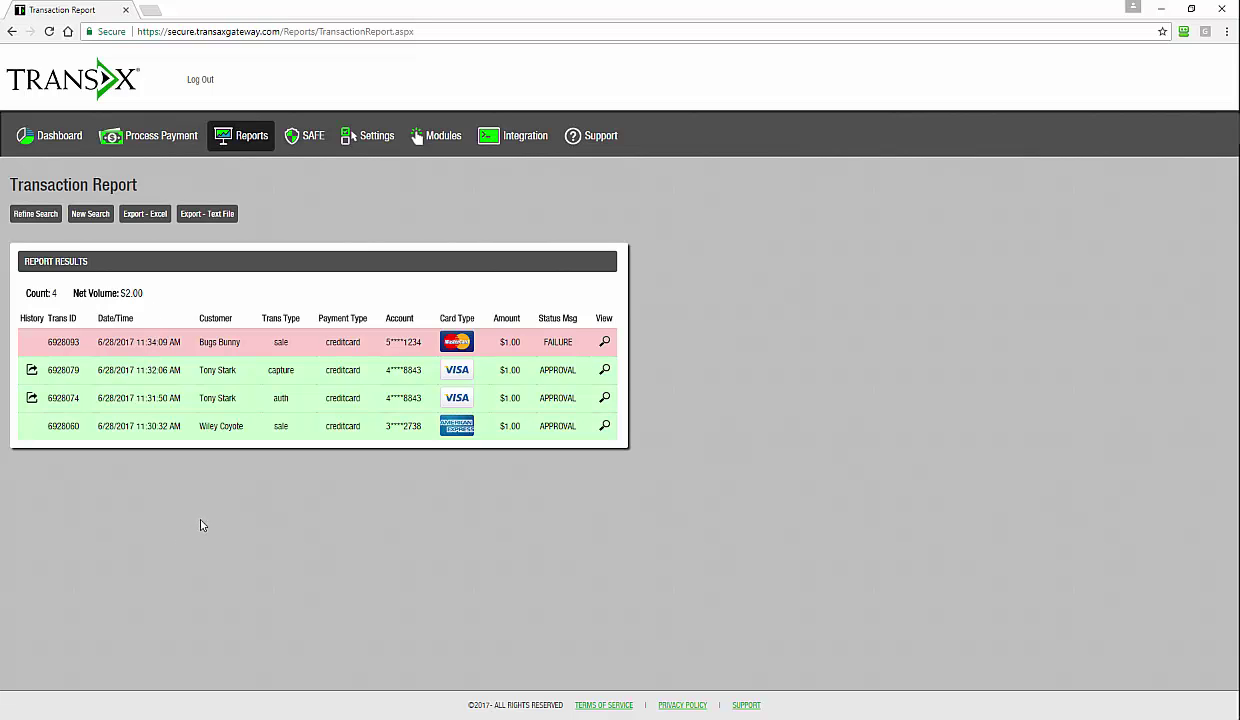
pyautogui.moveTo(197, 342); pyautogui.dragTo(245, 342)
pyautogui.click(247, 510)
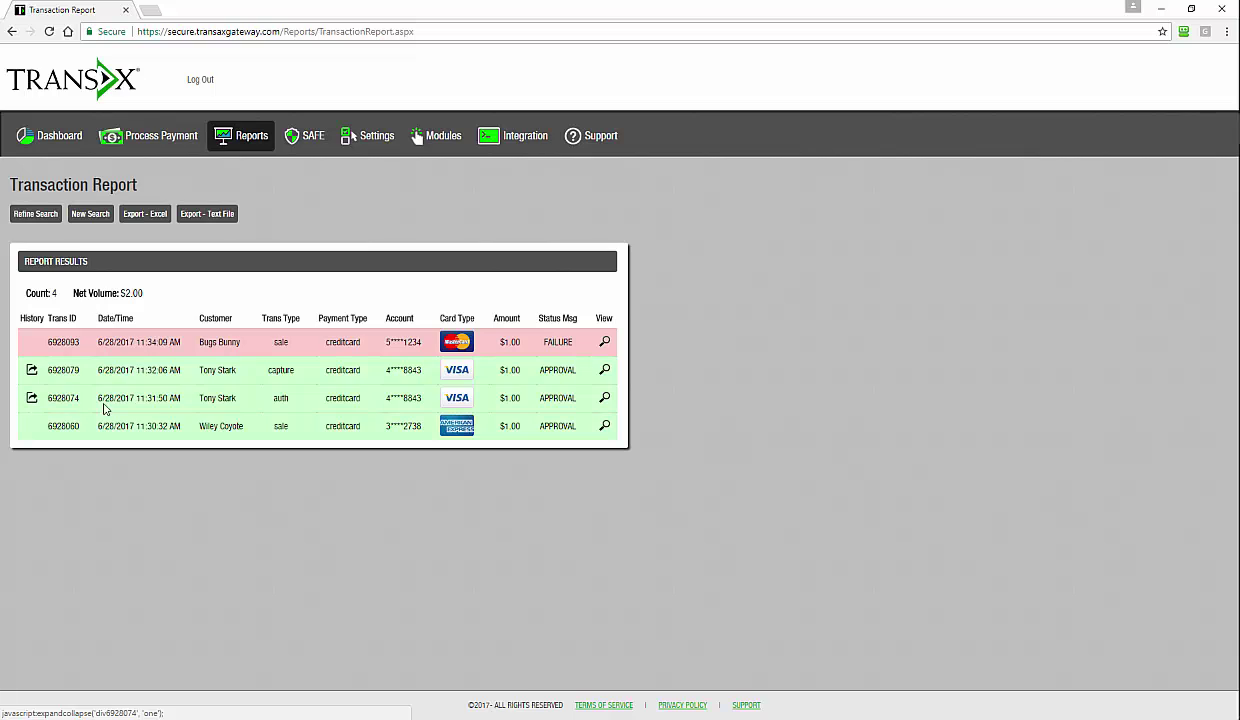
# - Examine the auth transaction's history, close it, and compare the auth and capture entries in the report results
pyautogui.click(32, 399)
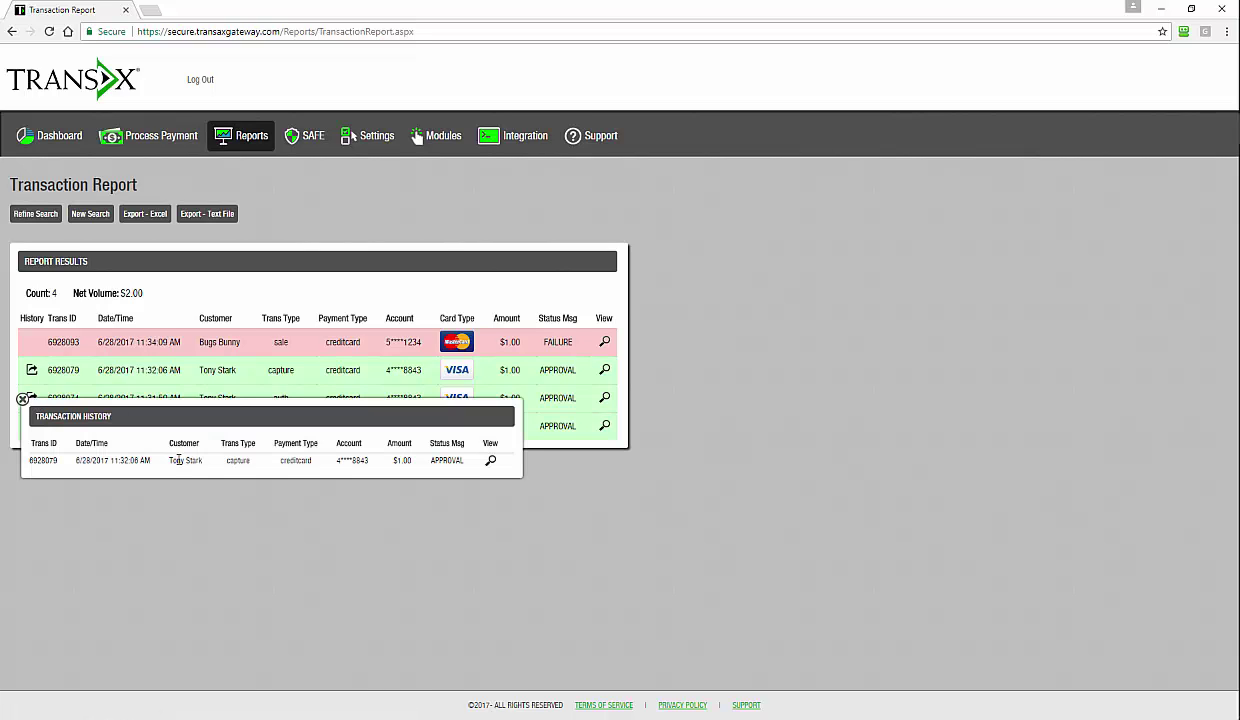
pyautogui.doubleClick(238, 460)
pyautogui.click(366, 430)
pyautogui.click(22, 399)
pyautogui.doubleClick(280, 398)
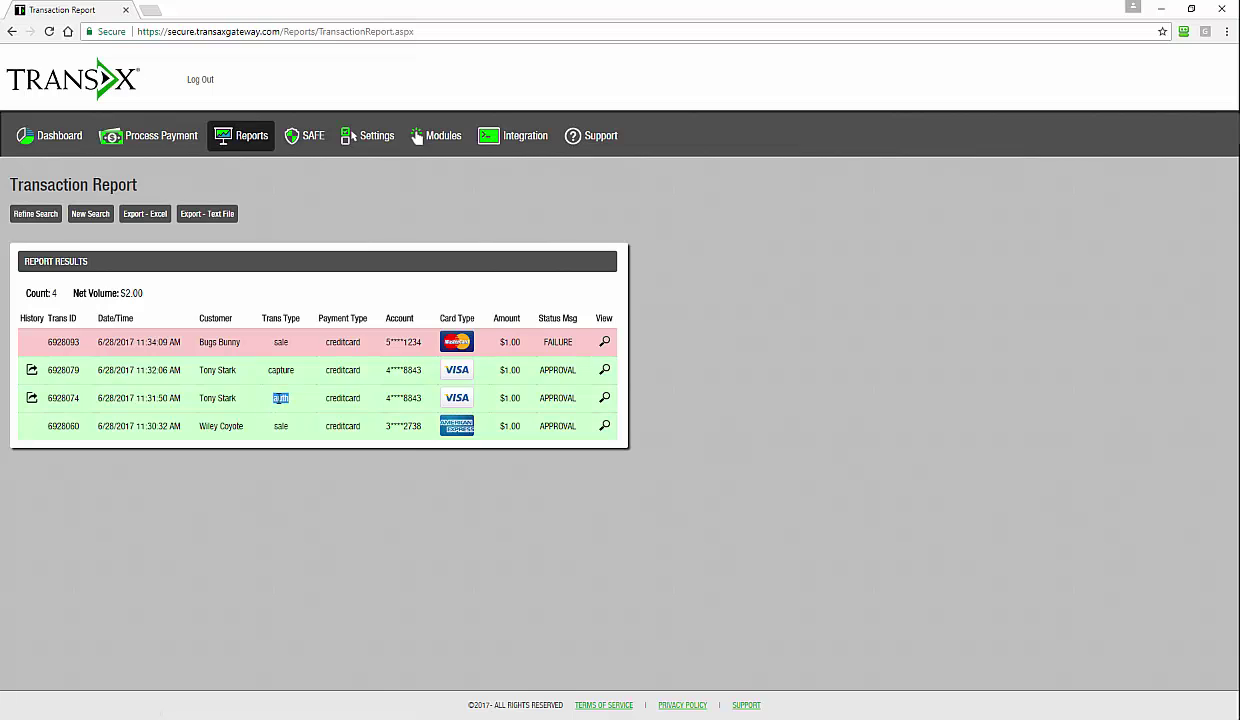
pyautogui.doubleClick(280, 370)
pyautogui.click(267, 523)
# - View the auth transaction's details, examine its full transaction history, and return to the report results
pyautogui.click(605, 399)
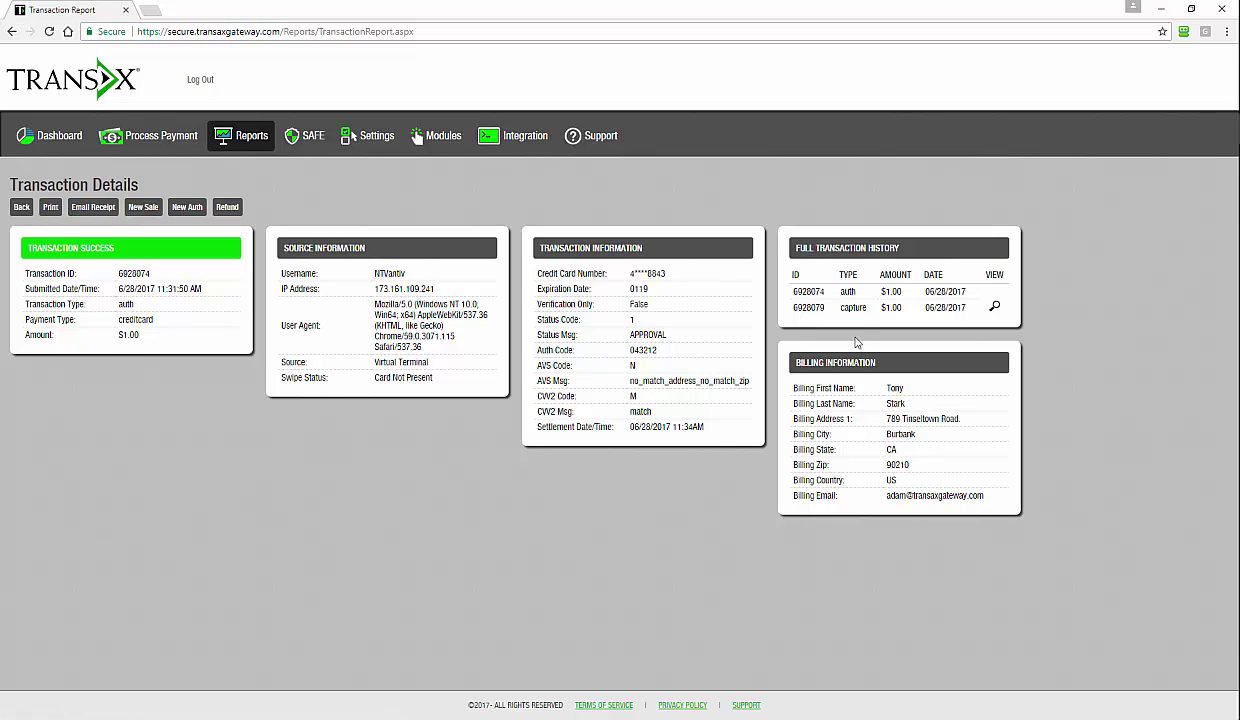
pyautogui.moveTo(990, 306); pyautogui.dragTo(768, 240)
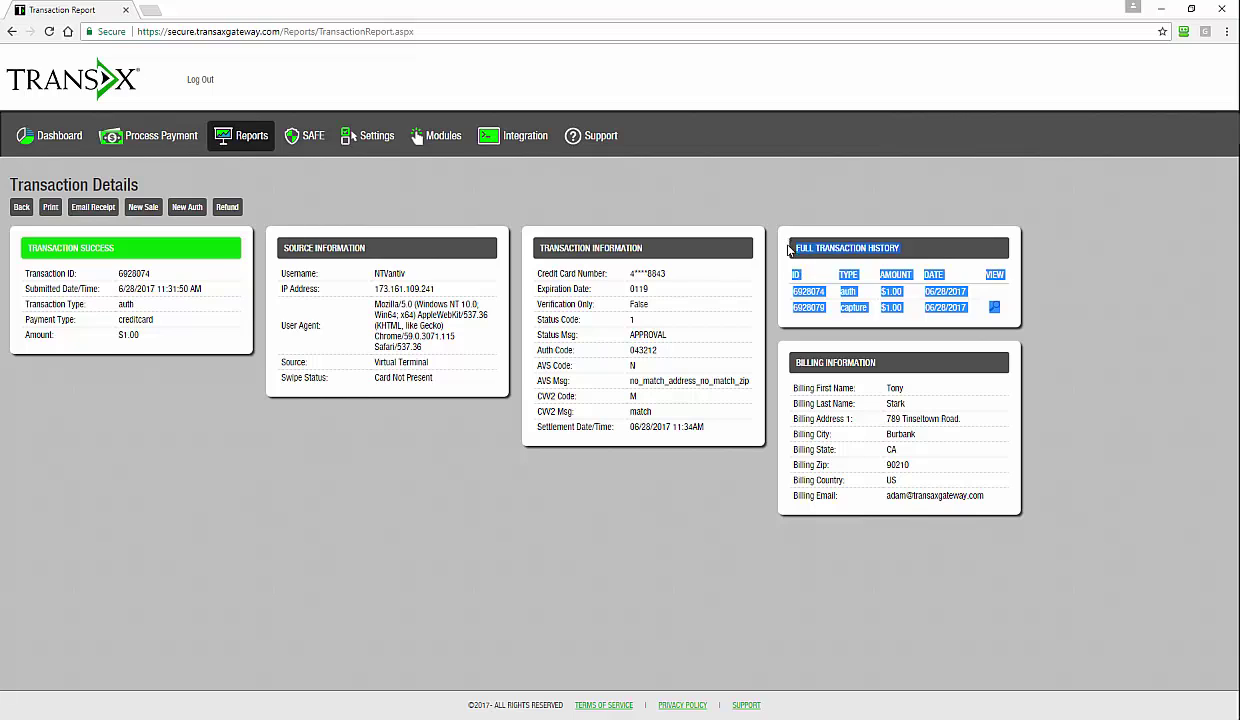
pyautogui.click(447, 542)
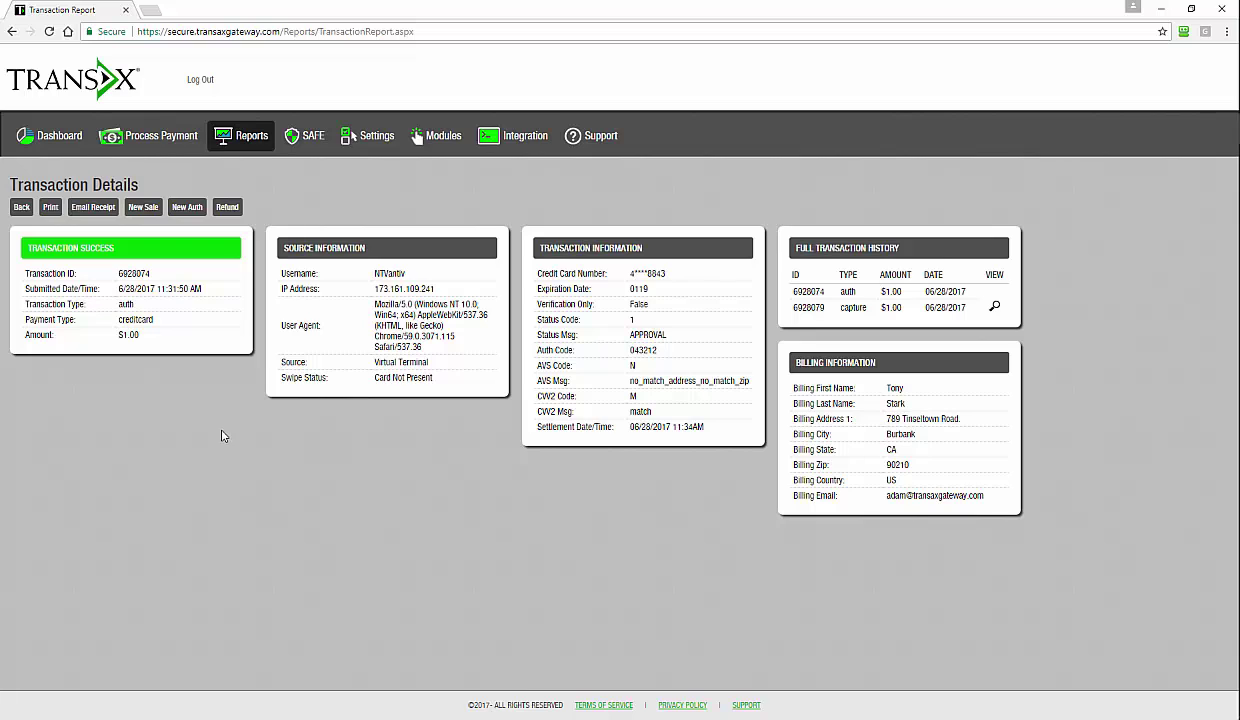
pyautogui.click(21, 207)
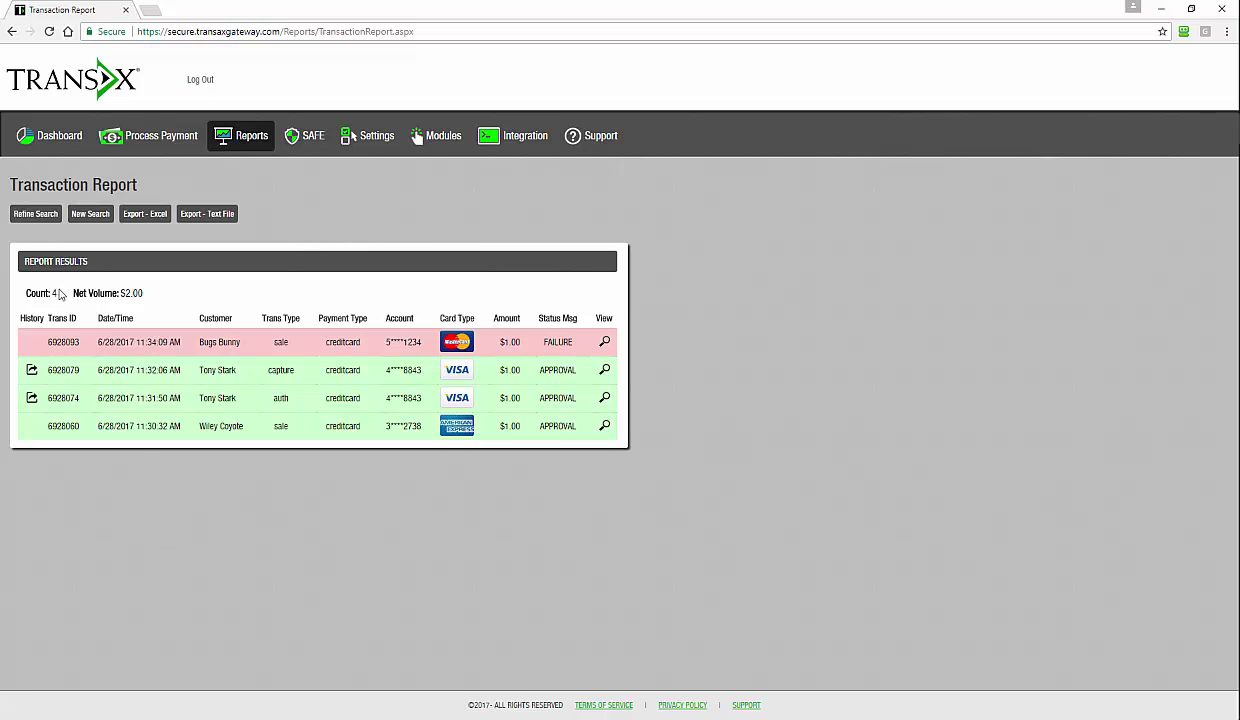
# - Refine the Transaction Report search to the auth transaction type for 6/28/2017 and run it
pyautogui.click(35, 213)
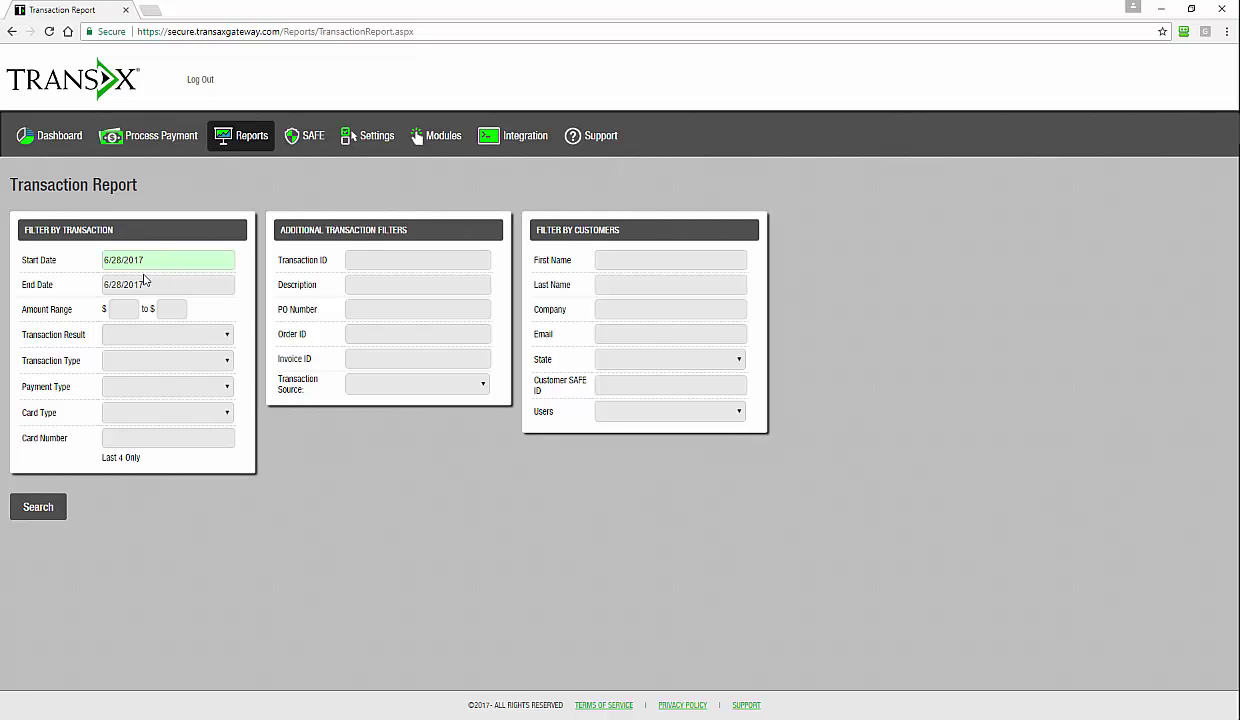
pyautogui.click(175, 362)
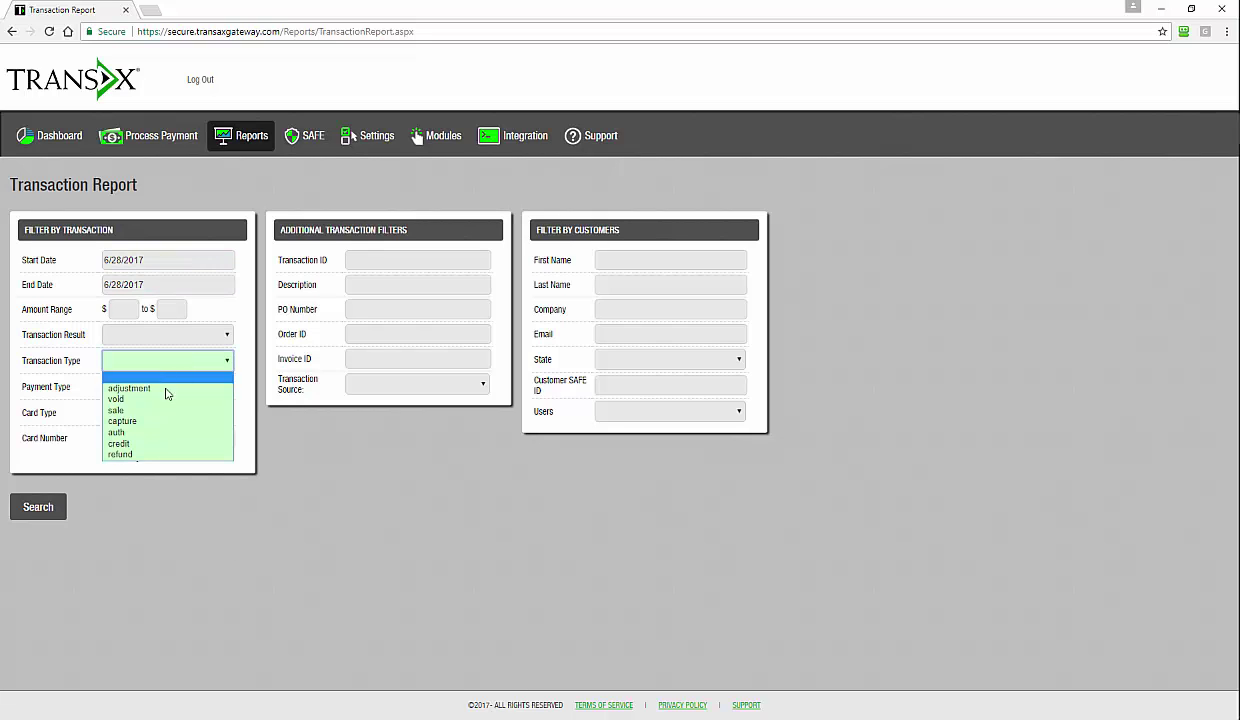
pyautogui.click(148, 439)
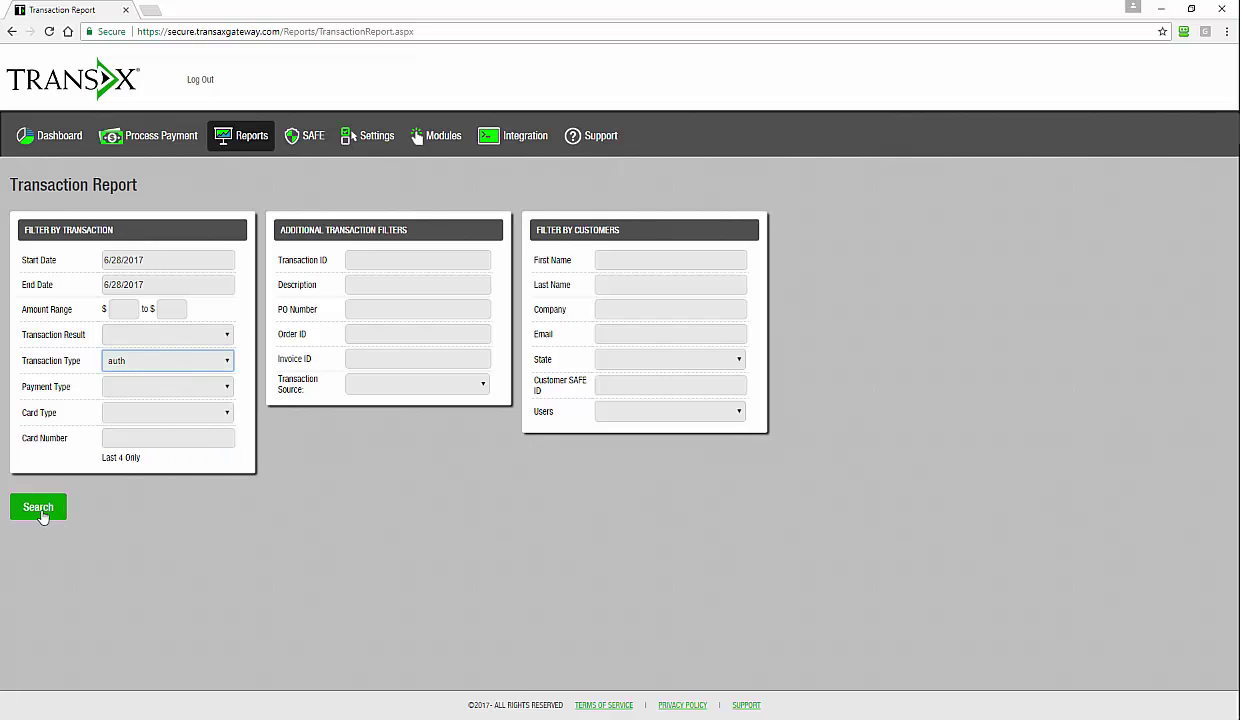
pyautogui.click(45, 506)
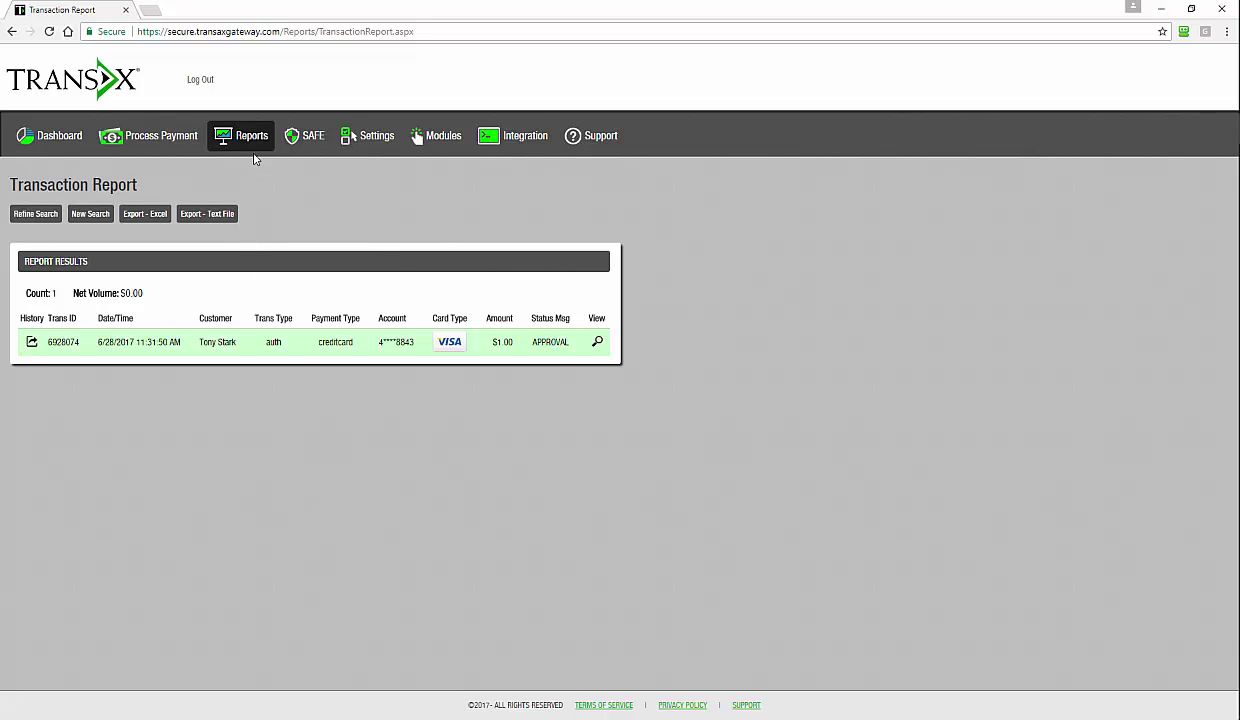
# - Run the Recurring Projections report from 6/28/2017 with an end date of 7/31/2017, grouped by weeks
pyautogui.moveTo(249, 152)
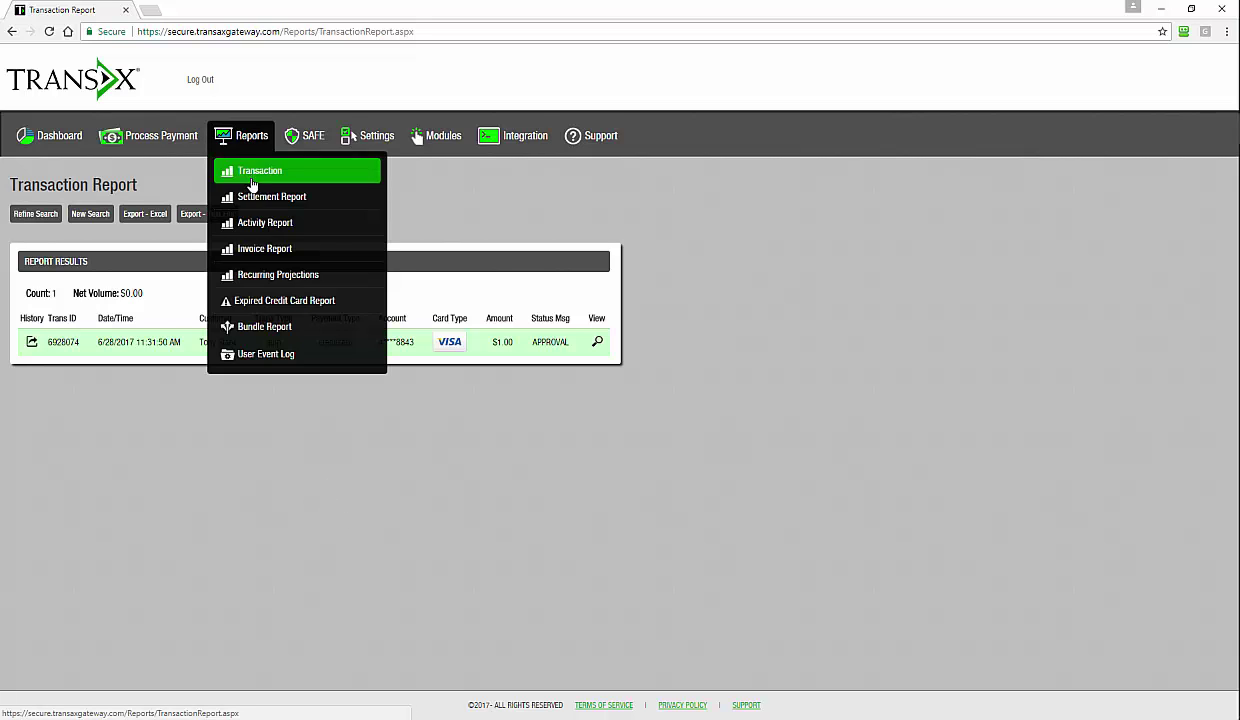
pyautogui.click(340, 277)
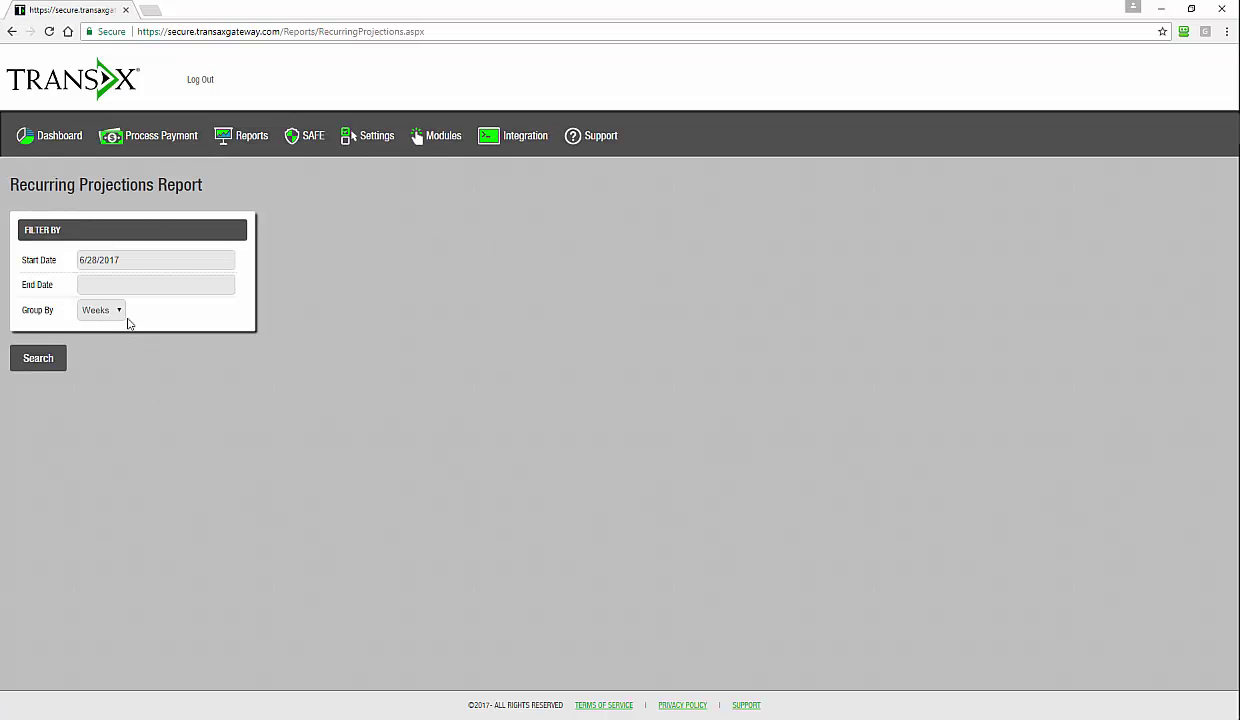
pyautogui.click(124, 285)
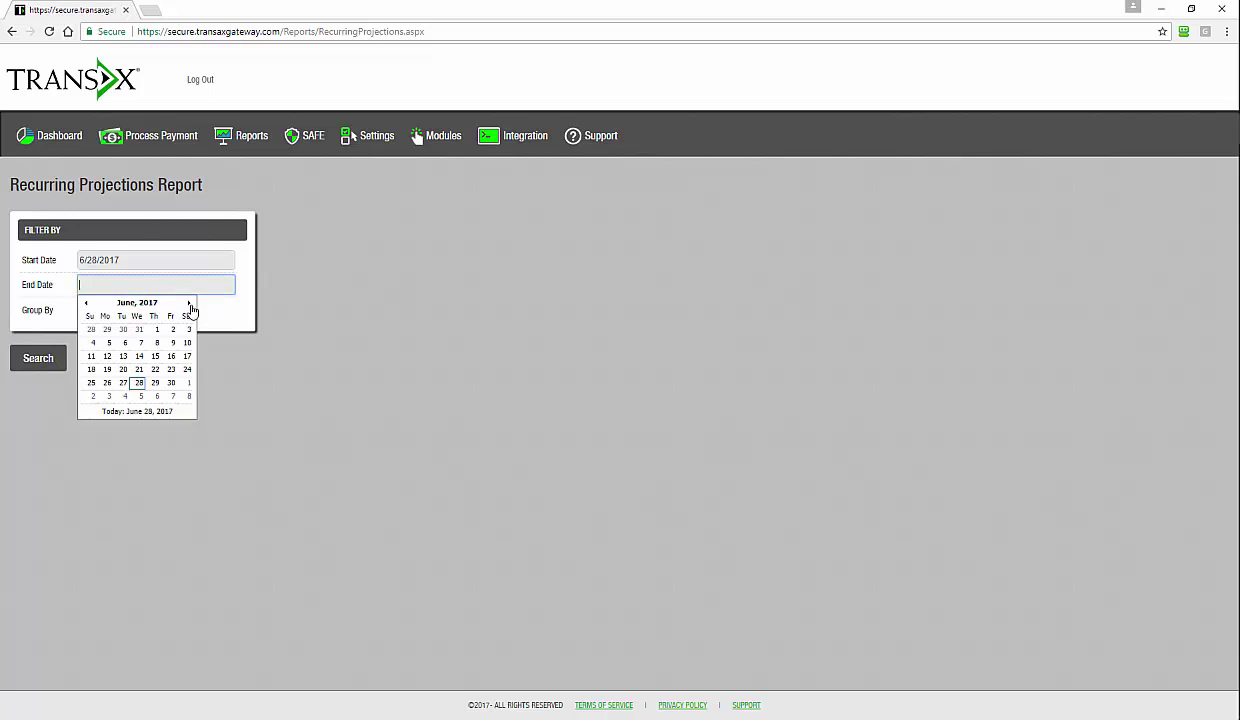
pyautogui.click(189, 304)
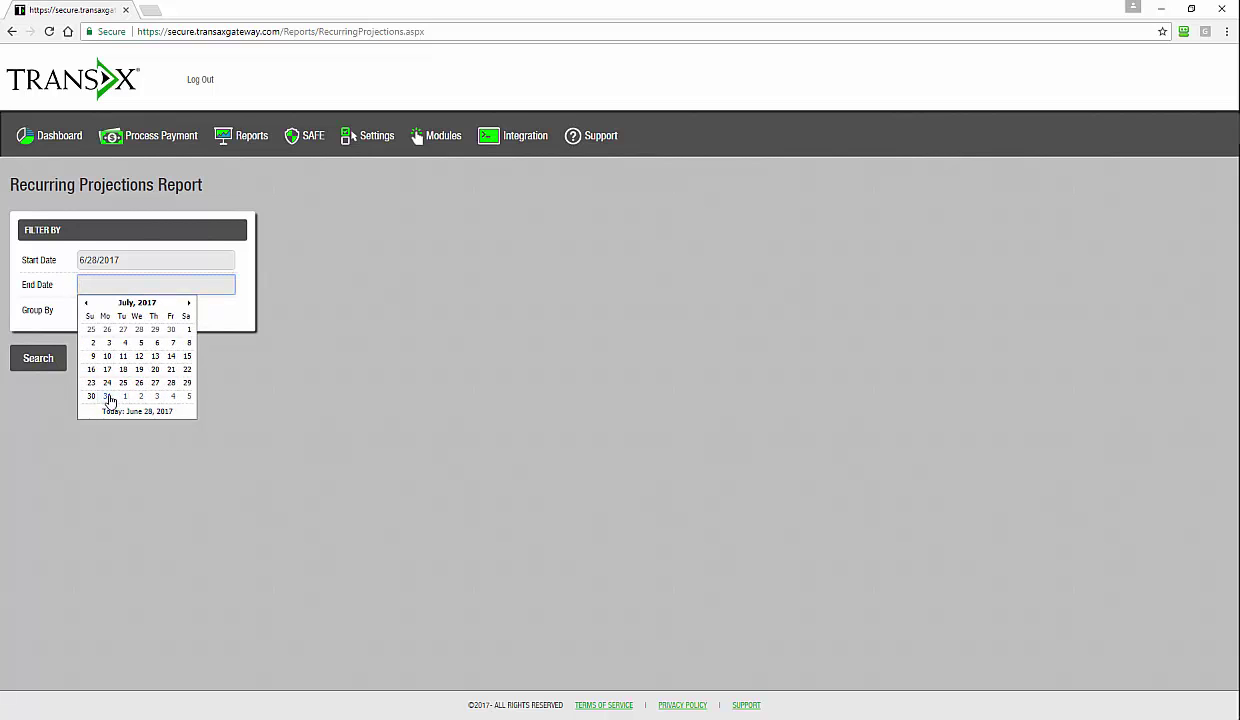
pyautogui.click(108, 396)
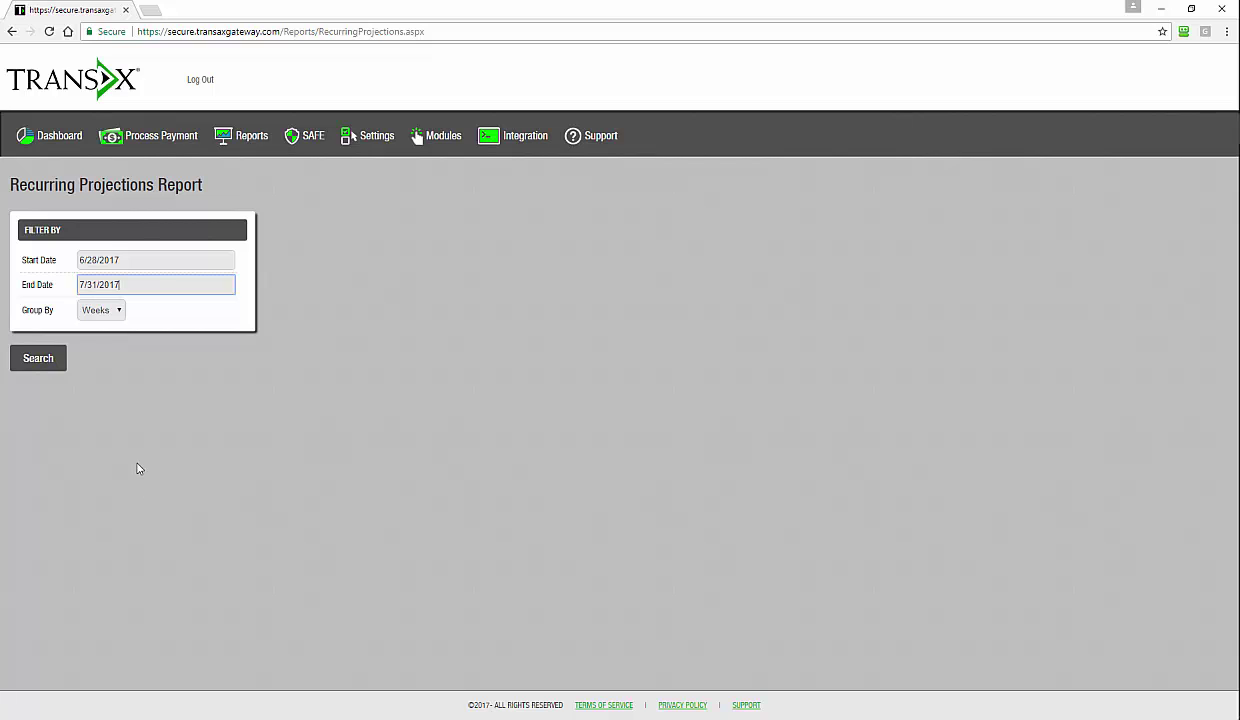
pyautogui.click(42, 368)
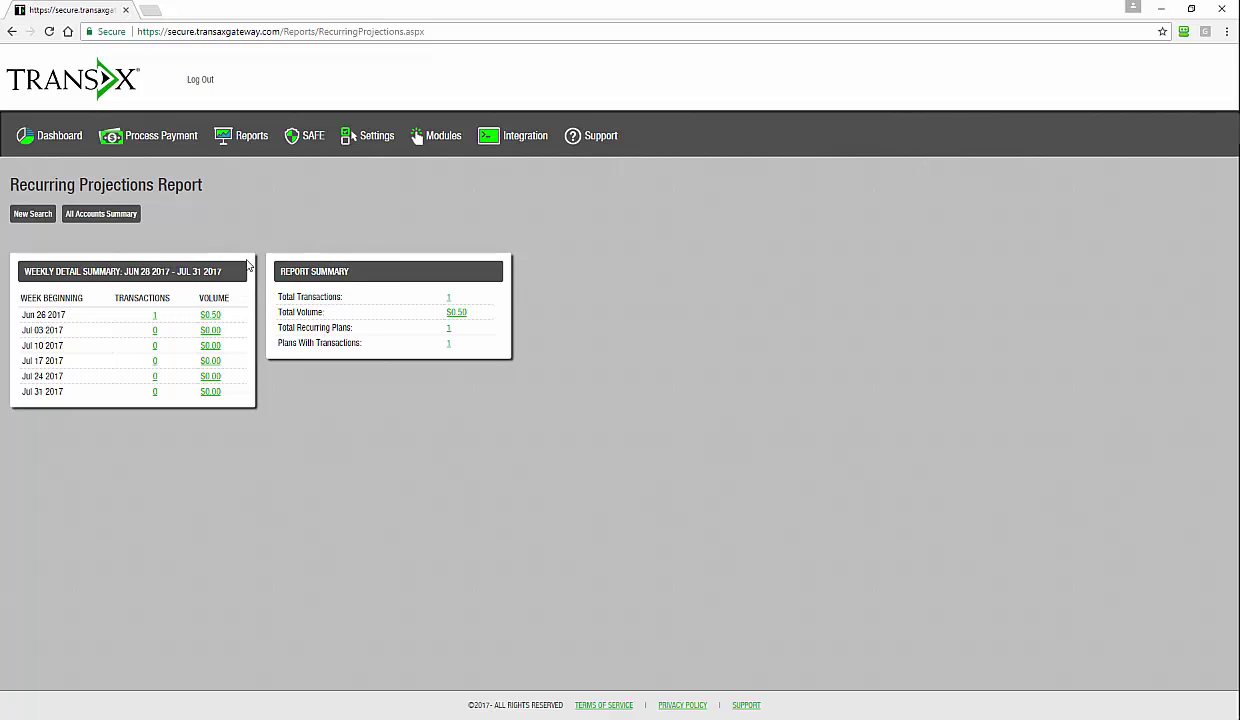
# - View the Expired Credit Card Report and examine the cards expiring in SAFE and in recurring plans
pyautogui.moveTo(250, 145)
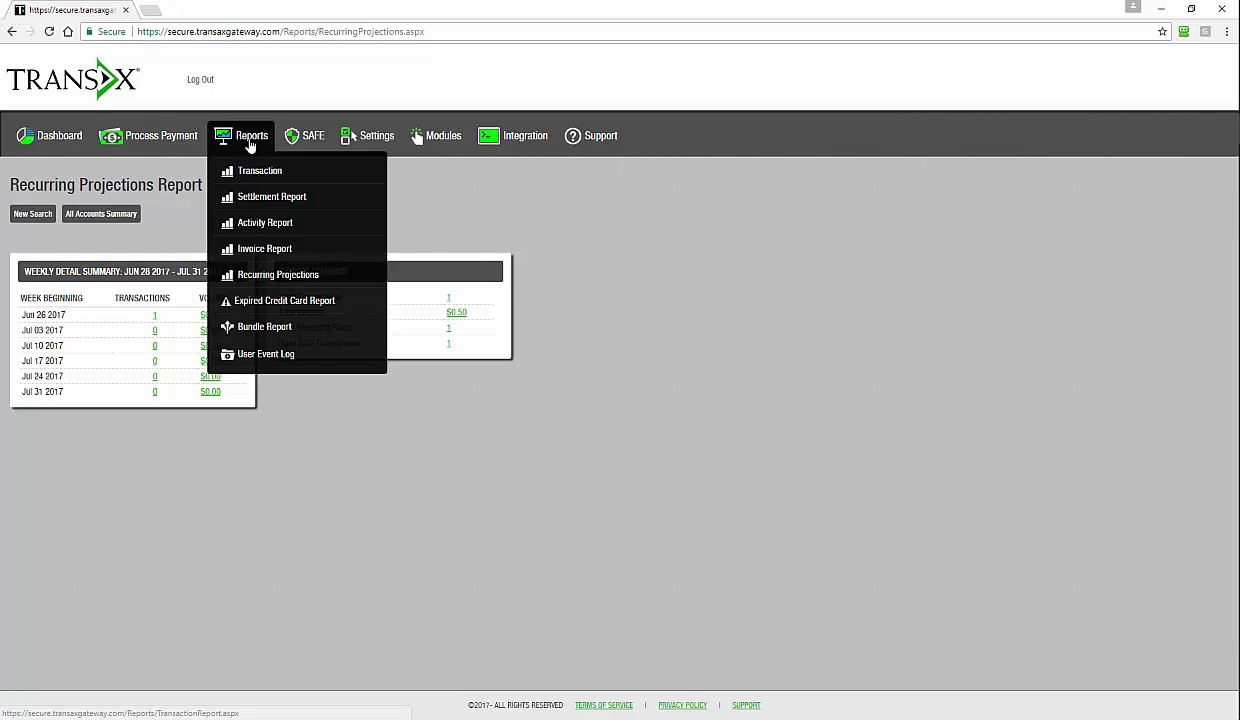
pyautogui.click(351, 304)
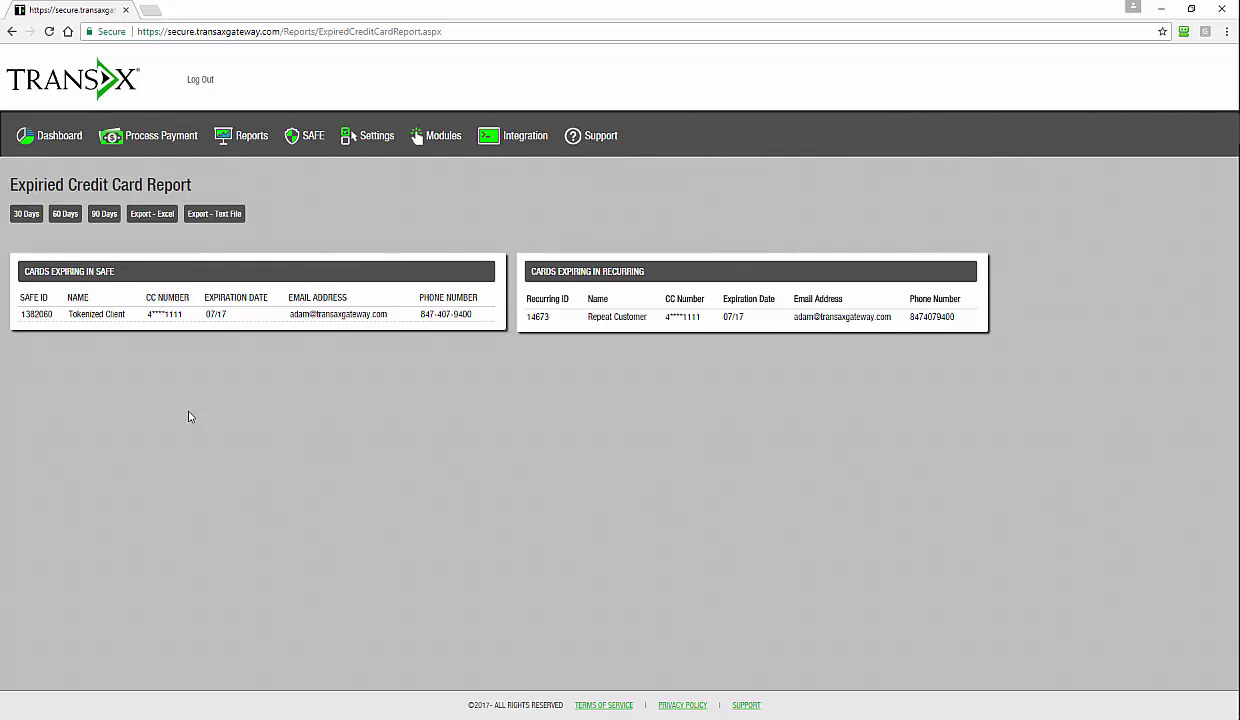
# - Run the Invoice Report for May 2017, examine the charges per product, and return to the dashboard
pyautogui.click(244, 140)
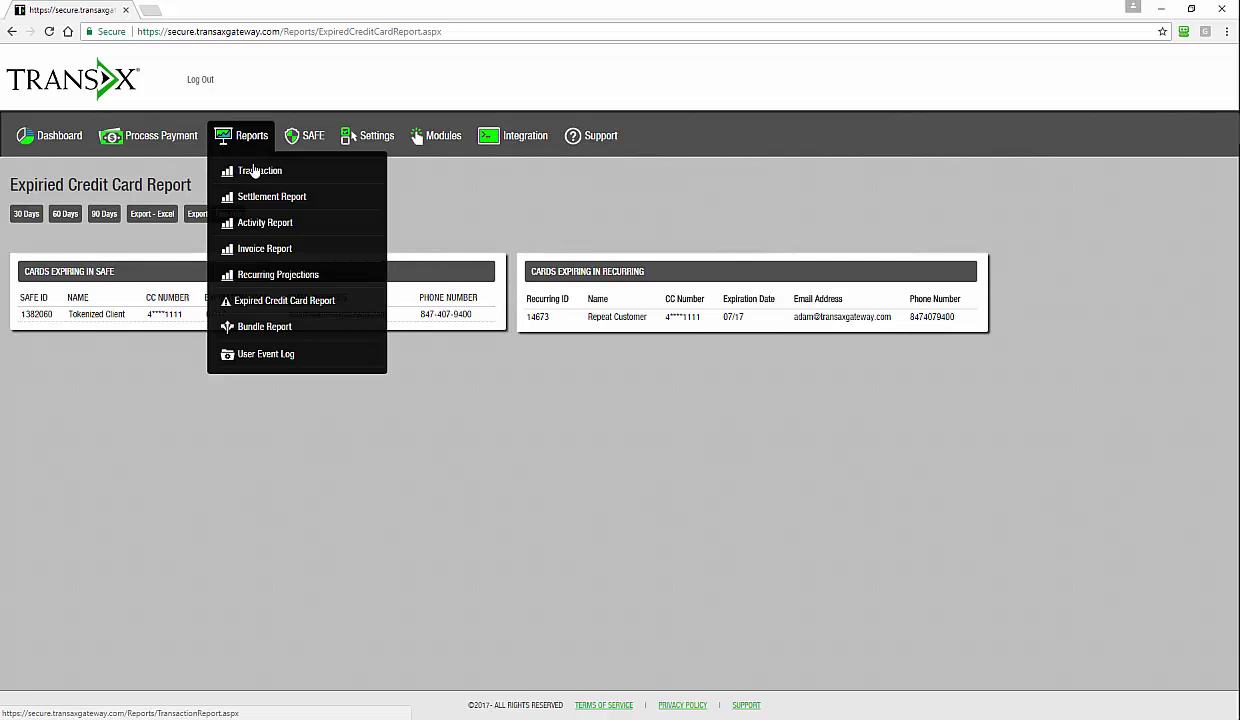
pyautogui.click(317, 252)
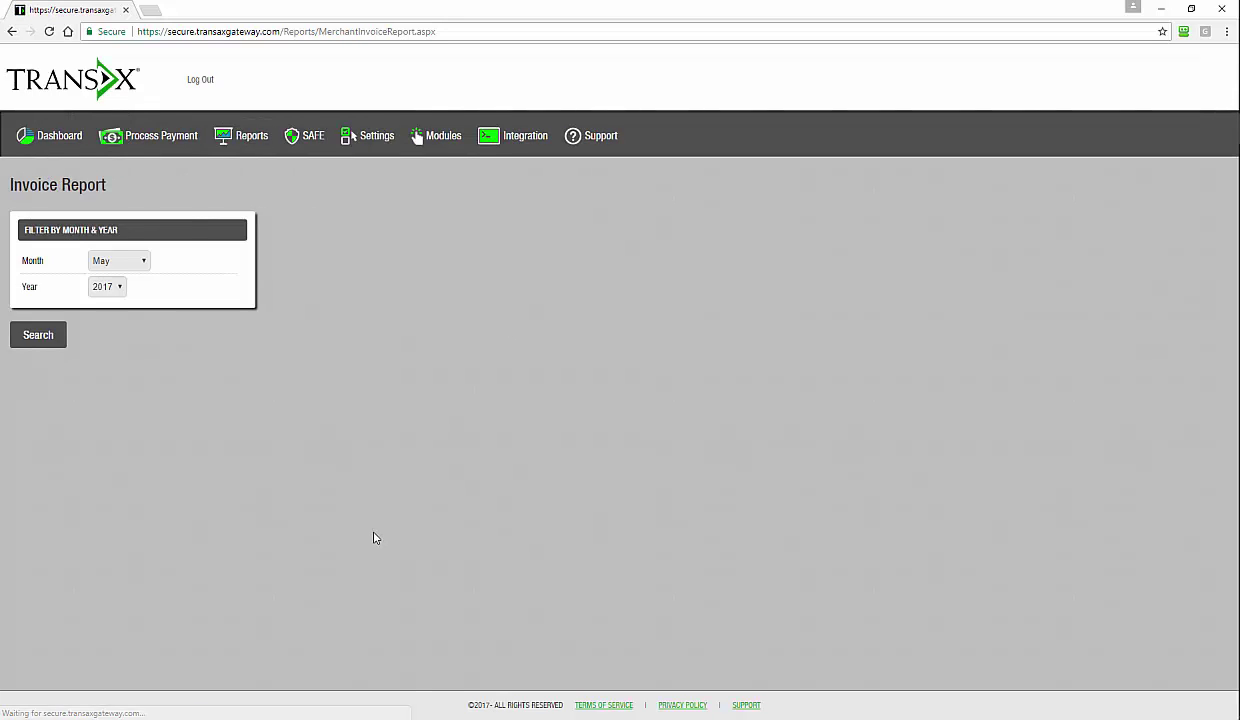
pyautogui.click(139, 262)
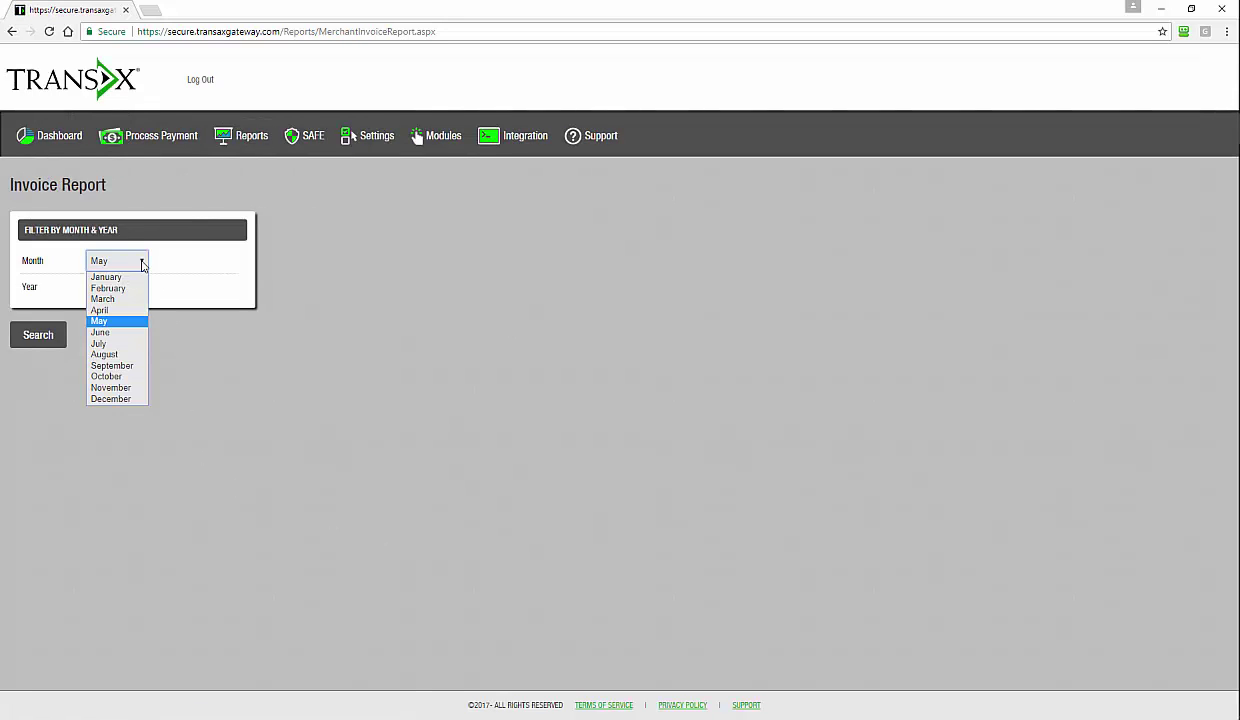
pyautogui.click(205, 266)
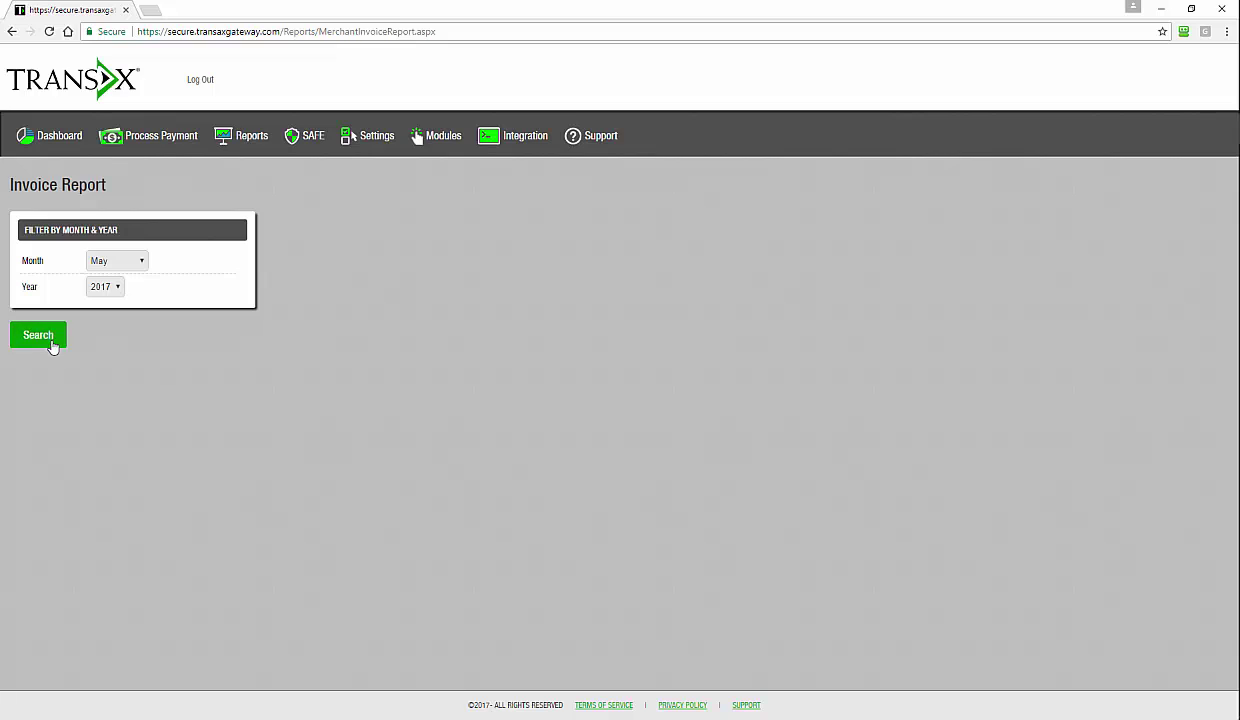
pyautogui.click(50, 338)
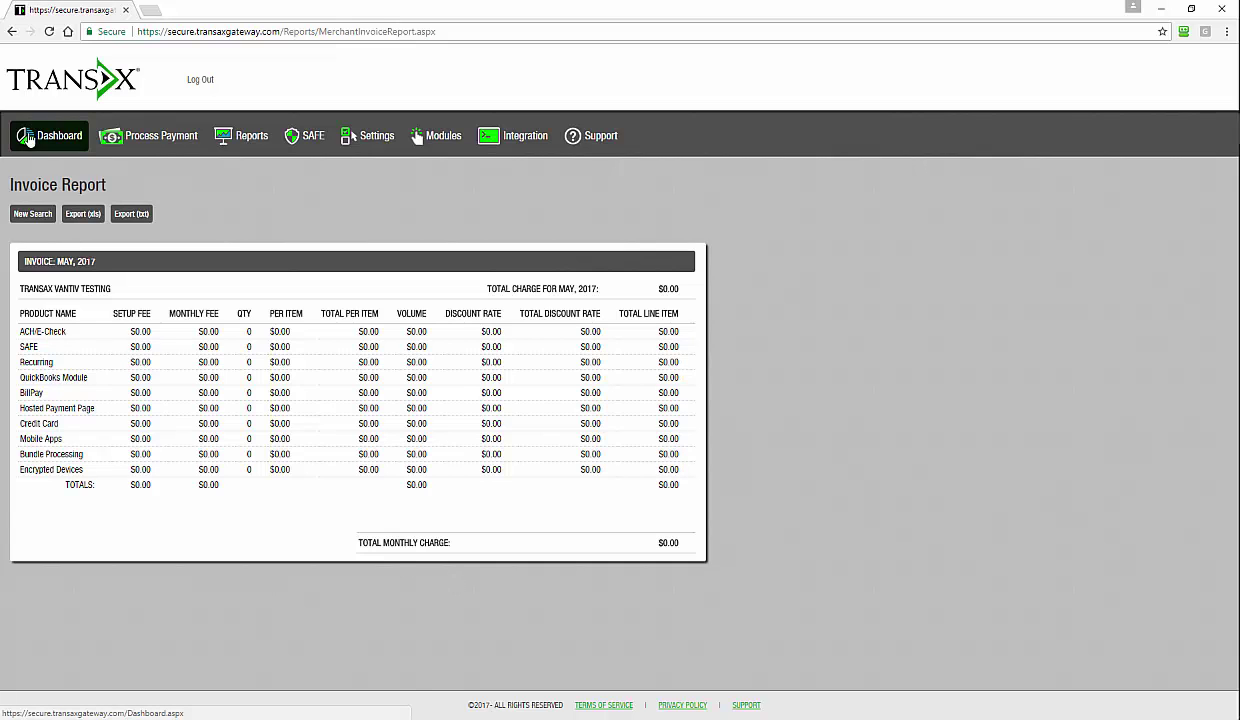
pyautogui.click(55, 138)
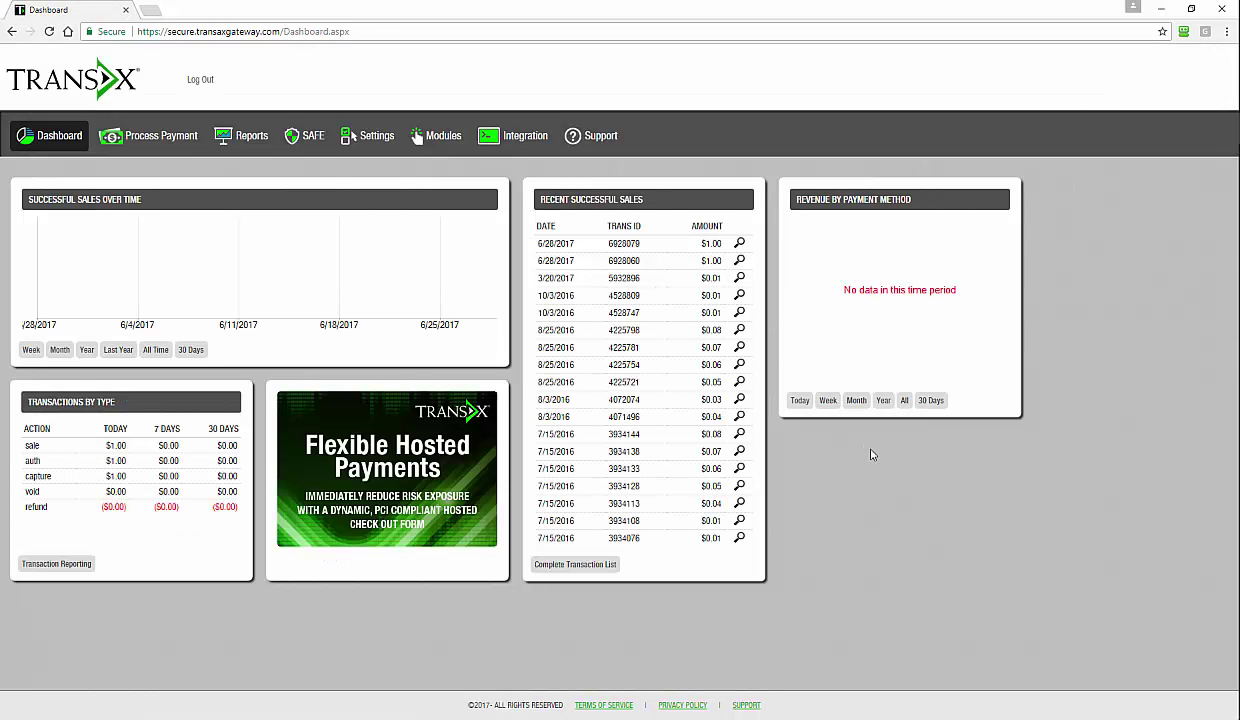